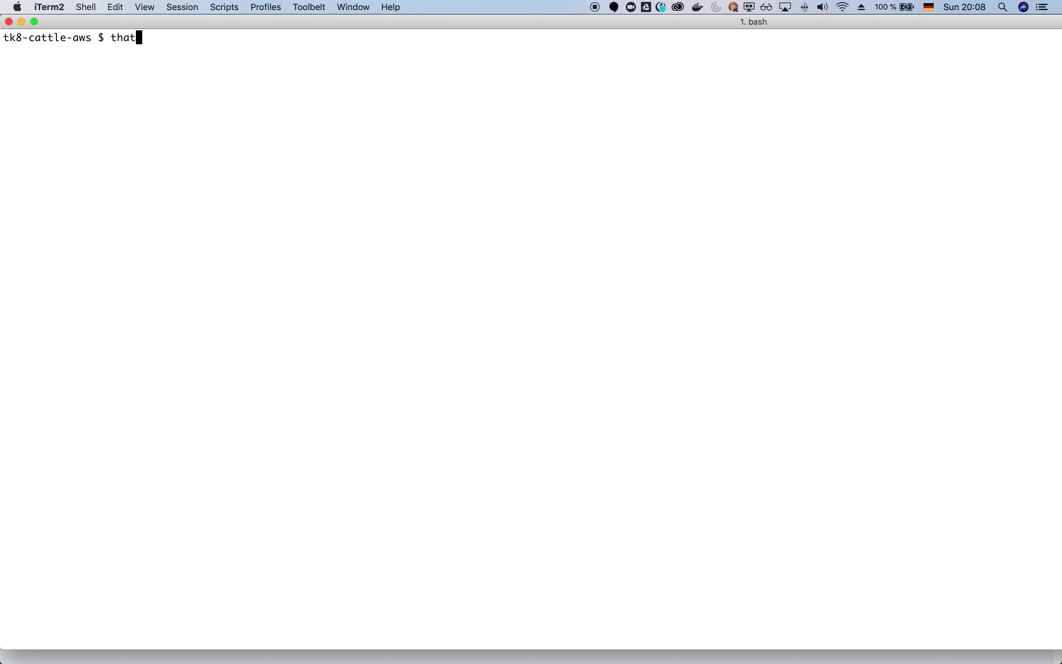
Complete the note at the terminal prompt so it reads "that's it! :-)".
{"action": "type", "text": "'s it! :-)"}
Switch to Chrome and examine the cattle-aws-demo2 entry in the Rancher cluster list.
{"action": "key", "text": "super+Tab"}
{"action": "left_click_drag", "start_coordinate": [268, 300], "coordinate": [166, 299]}
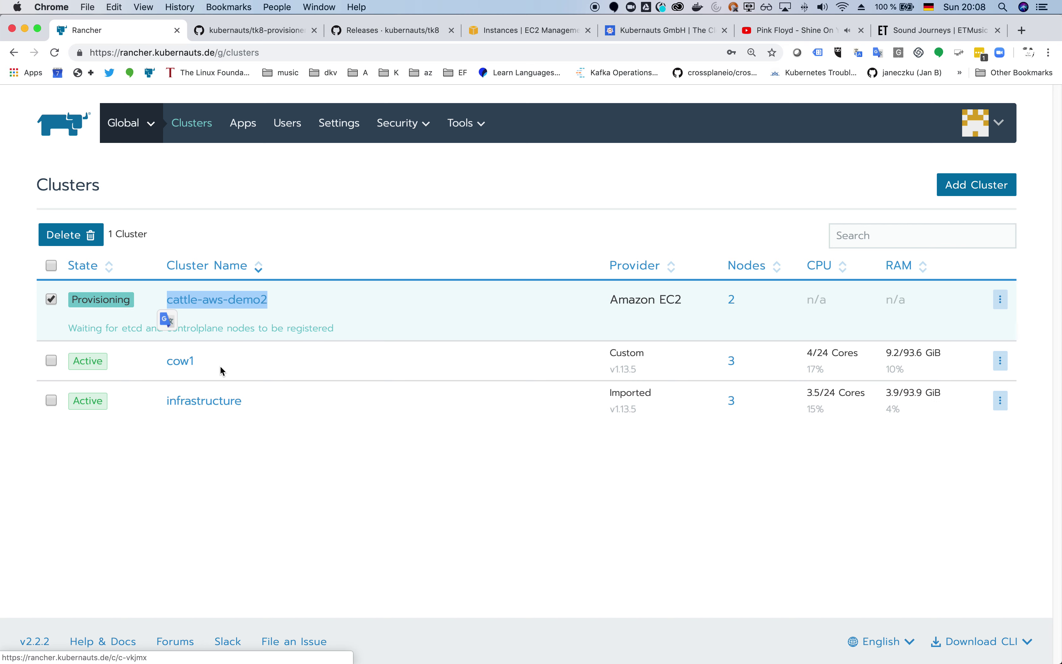
{"action": "left_click", "coordinate": [269, 491]}
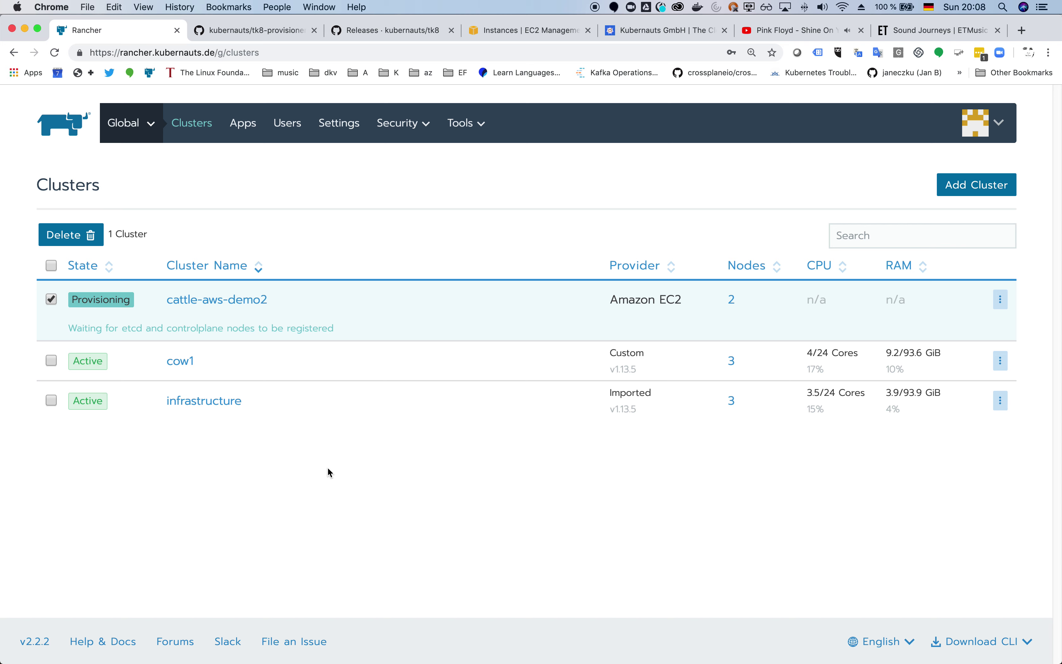
Refresh the EC2 instances list in the AWS console to check for the new cluster machines.
{"action": "left_click", "coordinate": [535, 31]}
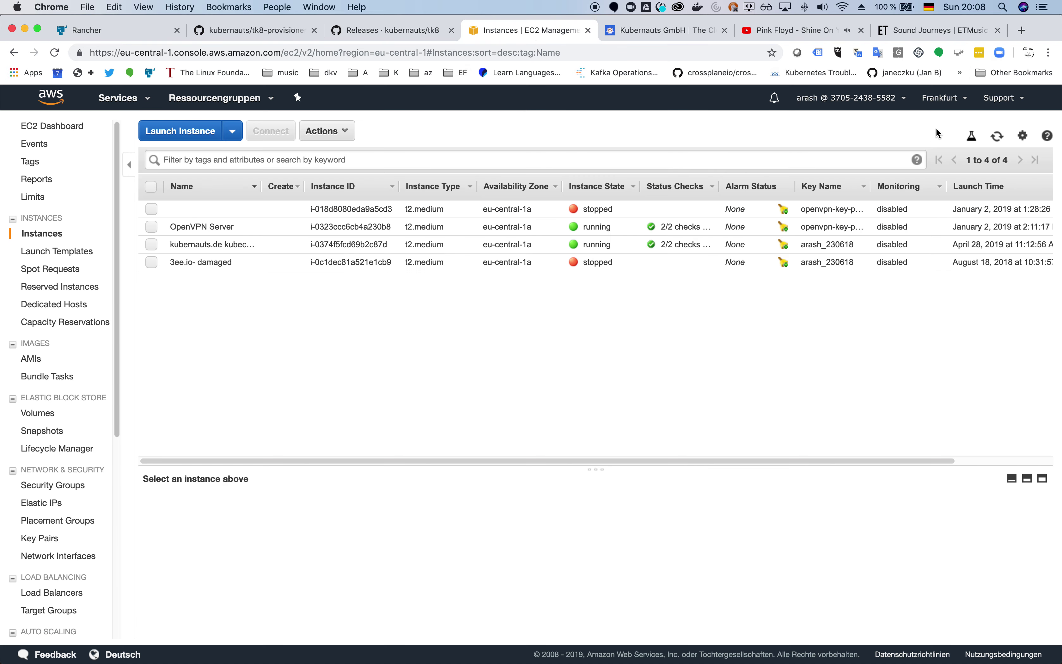
{"action": "left_click", "coordinate": [998, 140]}
Return to Rancher and examine the provisioning notice and the nodes of the cattle-aws-demo2 cluster.
{"action": "left_click", "coordinate": [118, 30]}
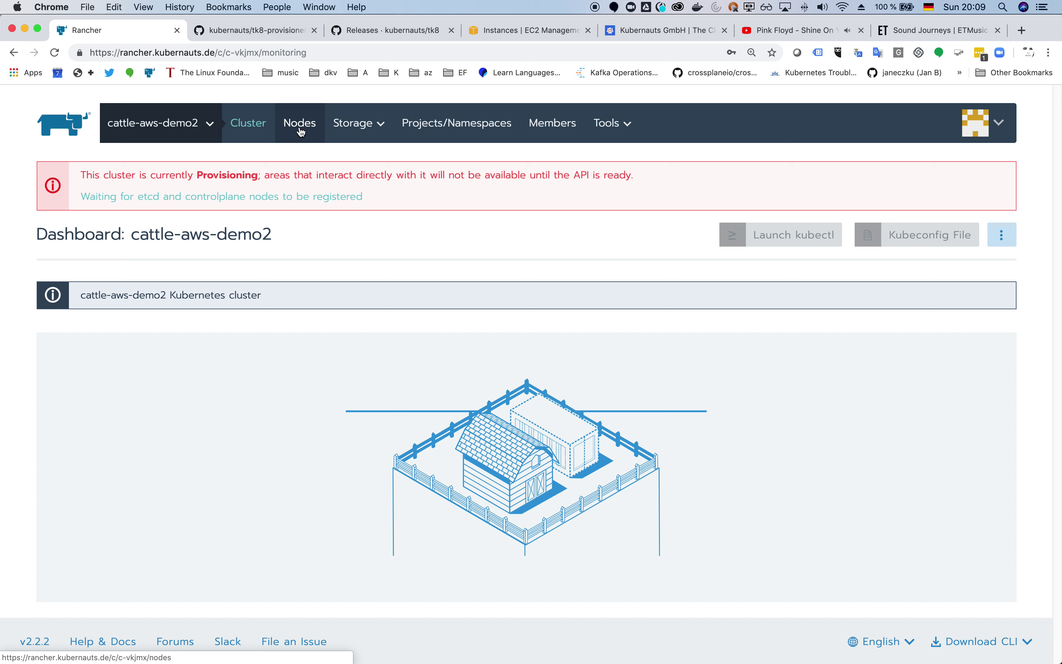
{"action": "left_click_drag", "start_coordinate": [369, 198], "coordinate": [81, 178]}
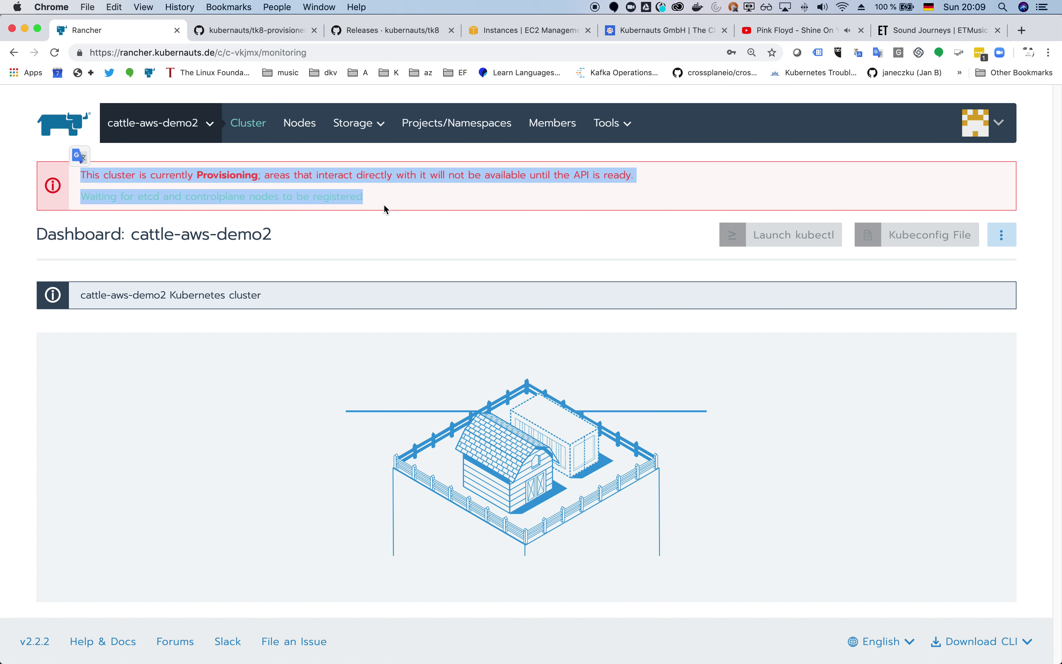
{"action": "left_click", "coordinate": [301, 128]}
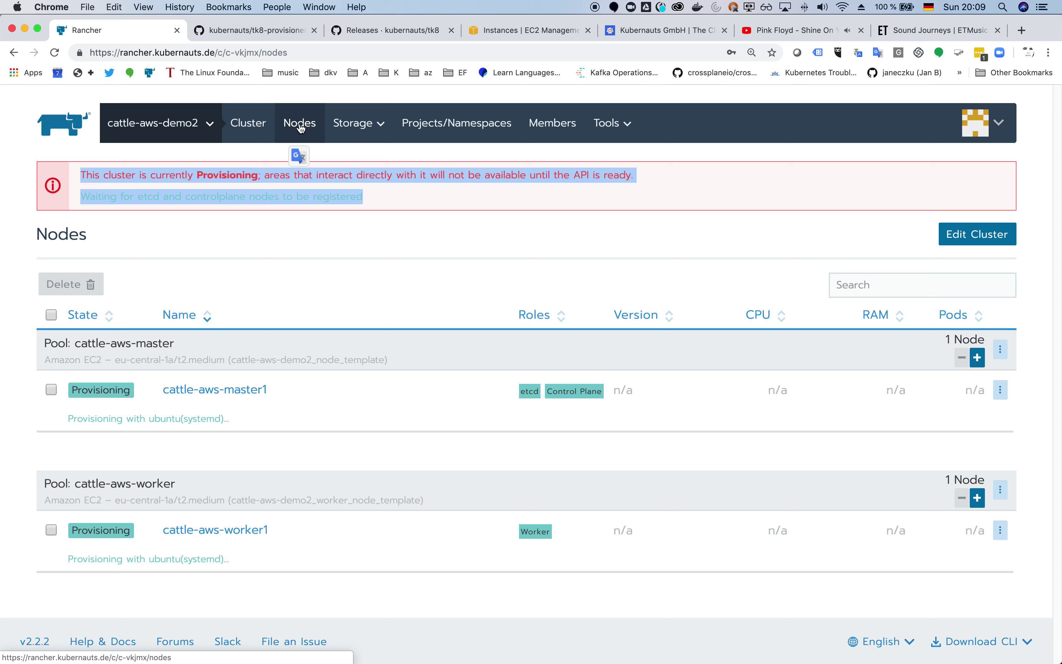
Go back to the global cluster list and check the provider of cattle-aws-demo2.
{"action": "left_click", "coordinate": [176, 125]}
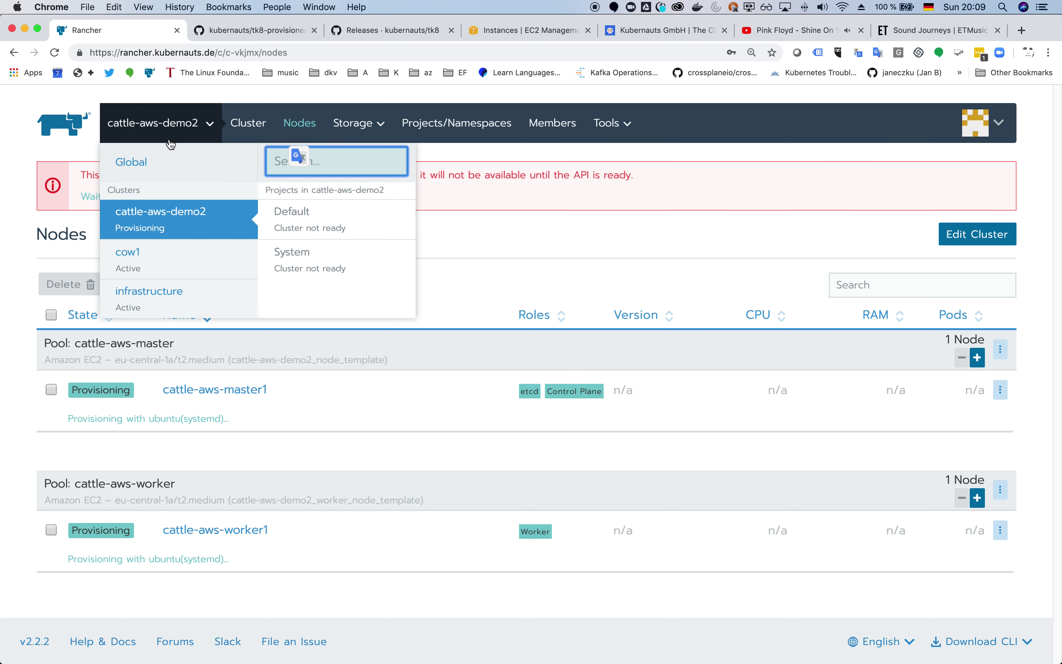
{"action": "left_click", "coordinate": [166, 165]}
{"action": "left_click_drag", "start_coordinate": [610, 299], "coordinate": [704, 303]}
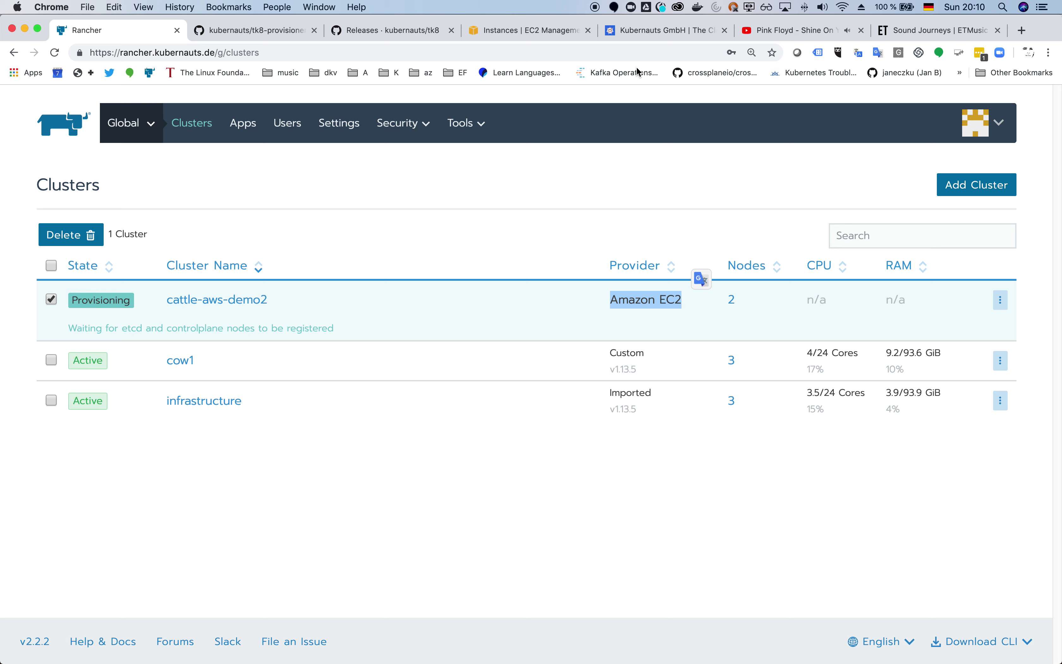
Look over the service offerings on the Kubernauts home page and open the site's Careers page.
{"action": "left_click", "coordinate": [642, 35]}
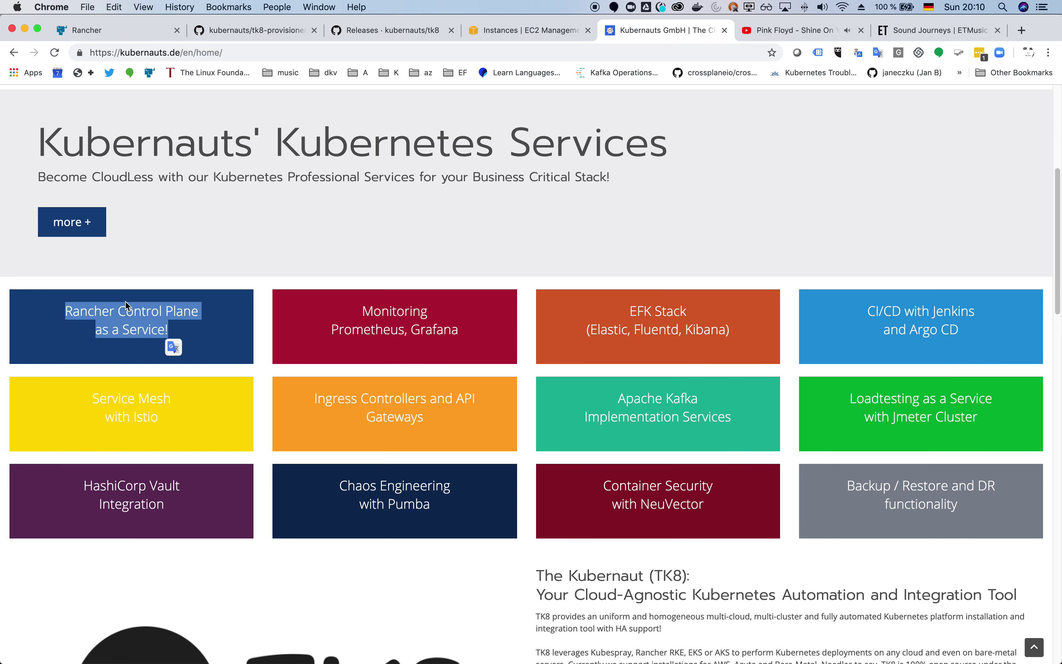
{"action": "scroll", "coordinate": [125, 303], "scroll_direction": "down", "scroll_amount": 1}
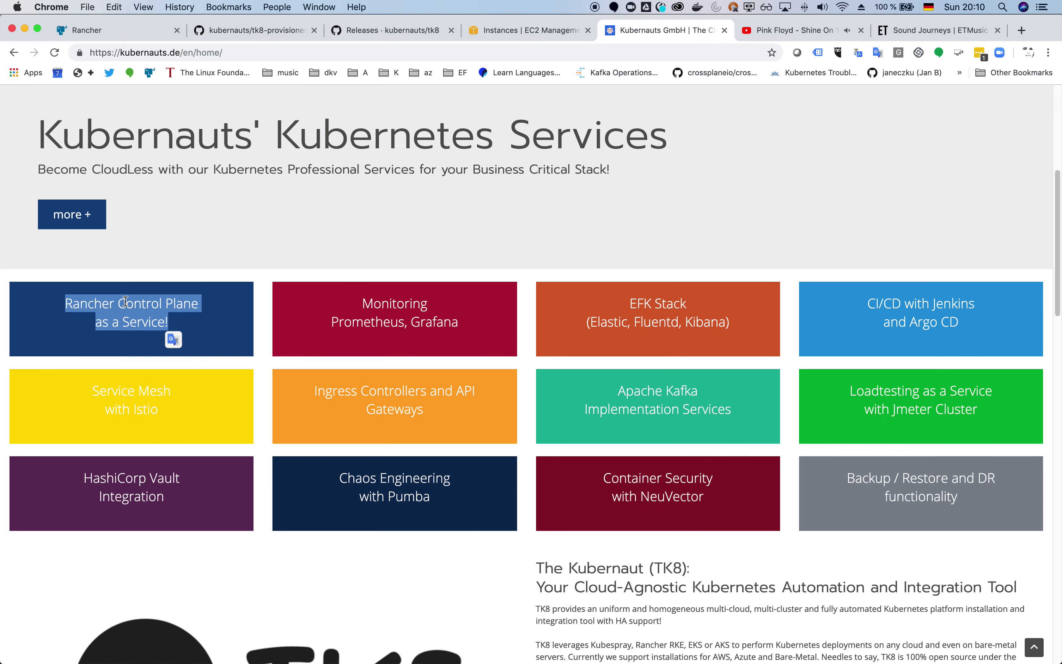
{"action": "scroll", "coordinate": [125, 302], "scroll_direction": "up", "scroll_amount": 3}
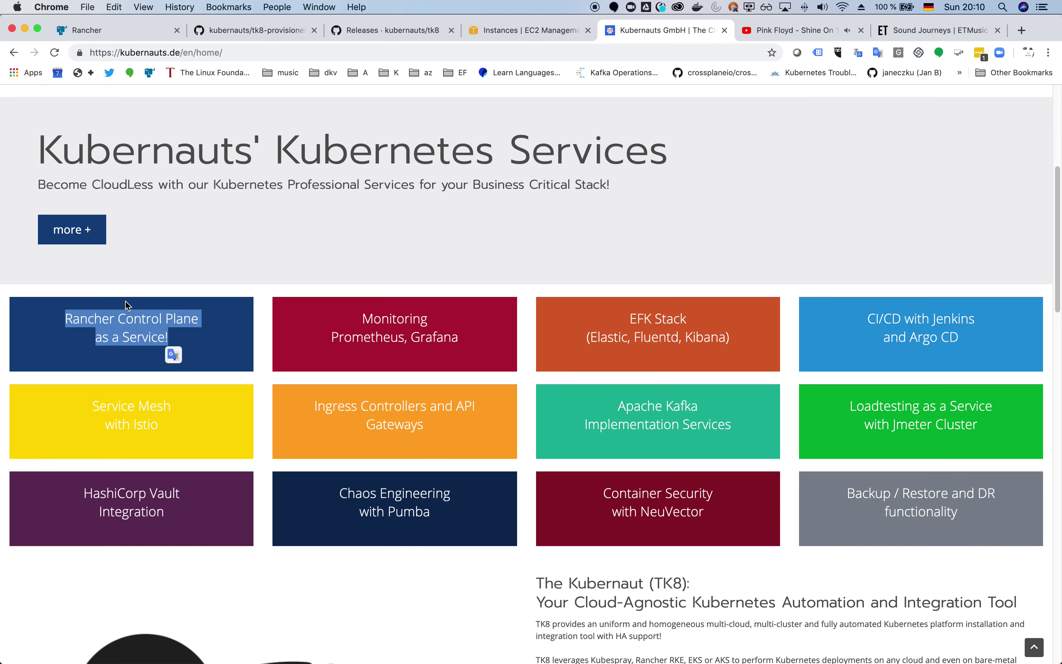
{"action": "scroll", "coordinate": [126, 306], "scroll_direction": "up", "scroll_amount": 5}
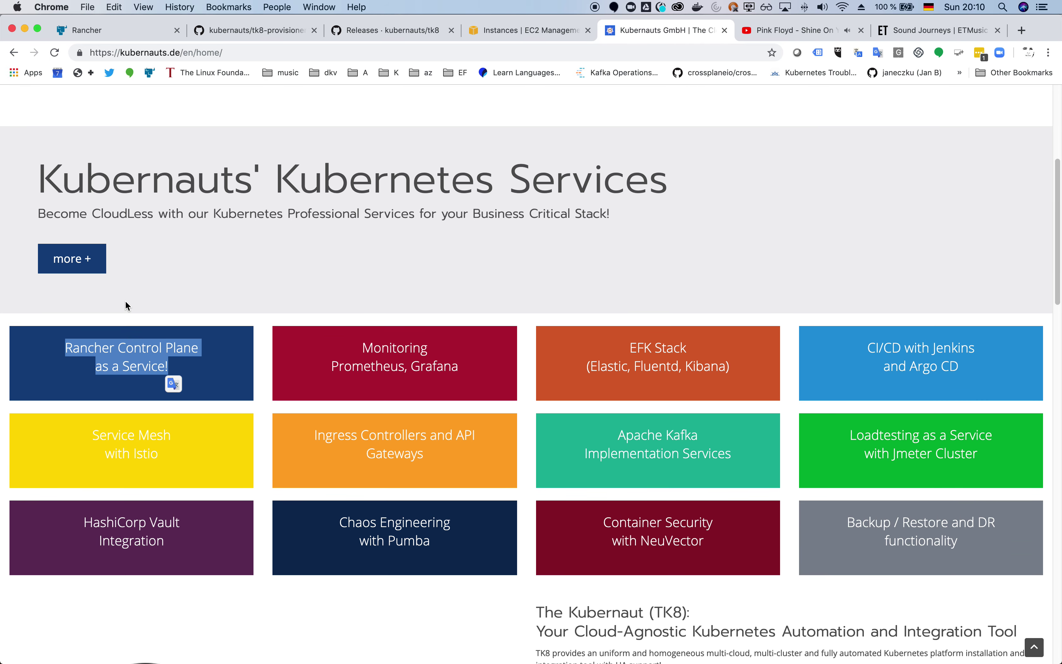
{"action": "scroll", "coordinate": [126, 302], "scroll_direction": "up", "scroll_amount": 4}
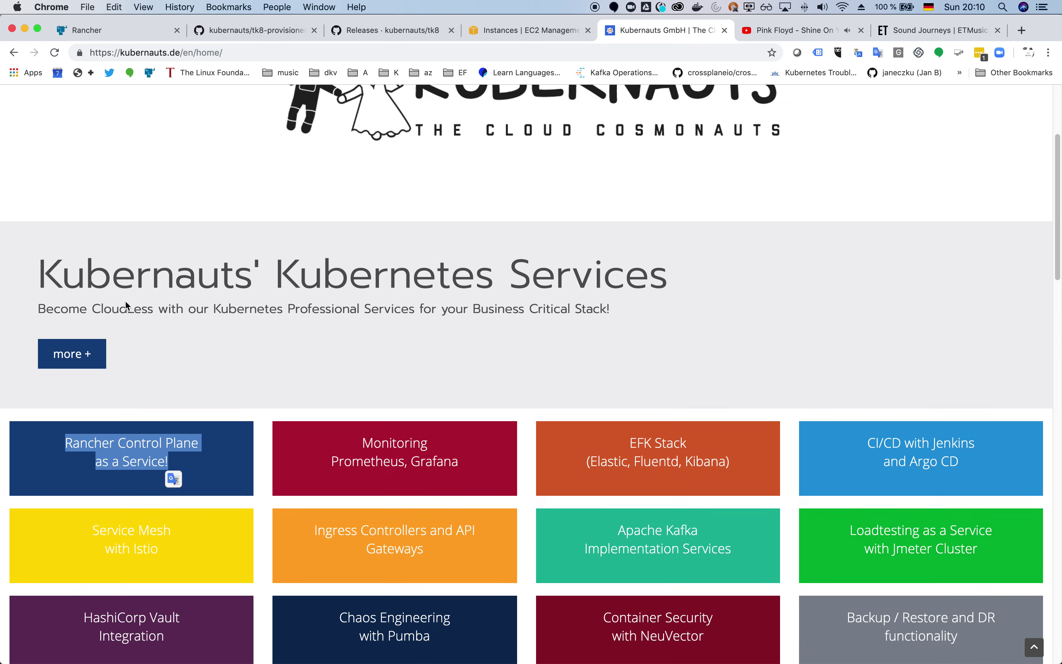
{"action": "scroll", "coordinate": [126, 301], "scroll_direction": "up", "scroll_amount": 5}
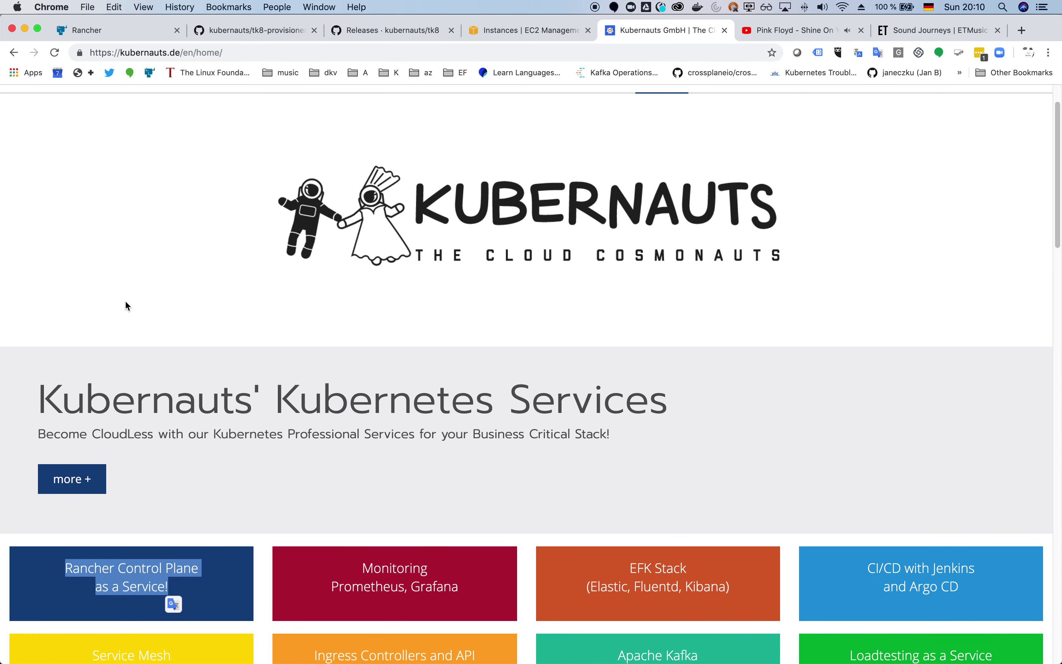
{"action": "scroll", "coordinate": [126, 301], "scroll_direction": "up", "scroll_amount": 5}
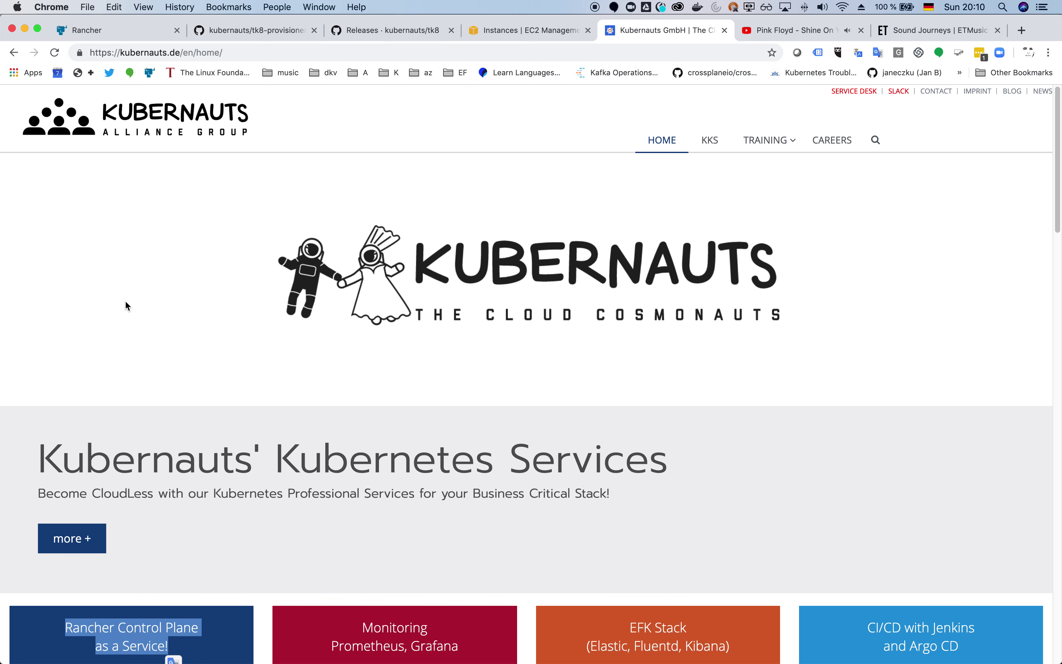
{"action": "left_click", "coordinate": [832, 140]}
Return to Rancher, open the cattle-aws-demo2 cluster and view its node list.
{"action": "left_click", "coordinate": [88, 30]}
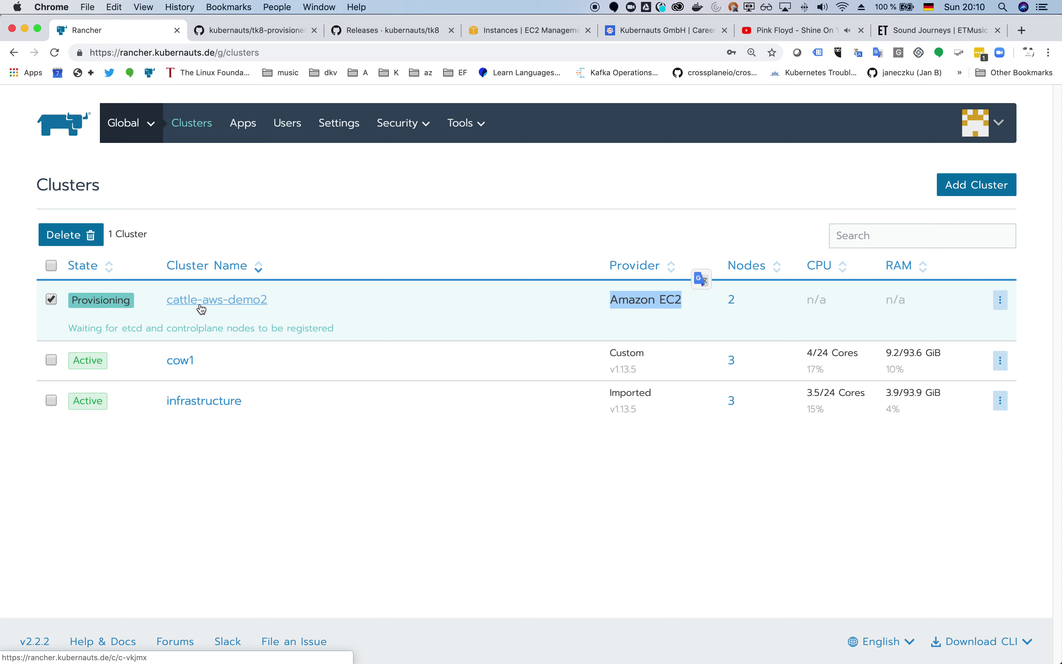
{"action": "left_click", "coordinate": [202, 307]}
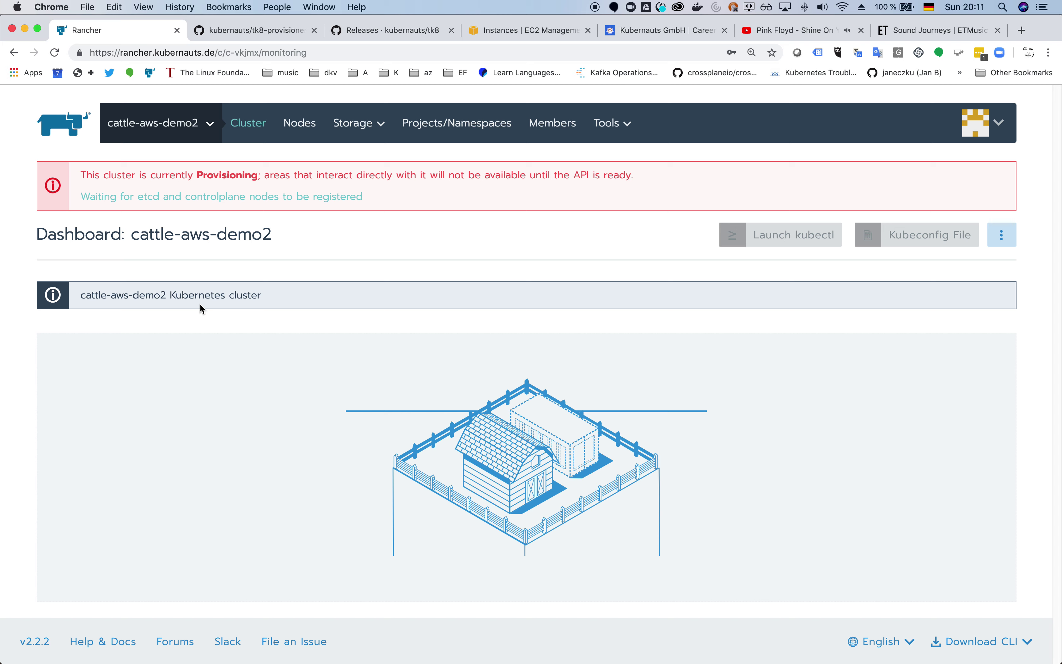
{"action": "left_click", "coordinate": [300, 123]}
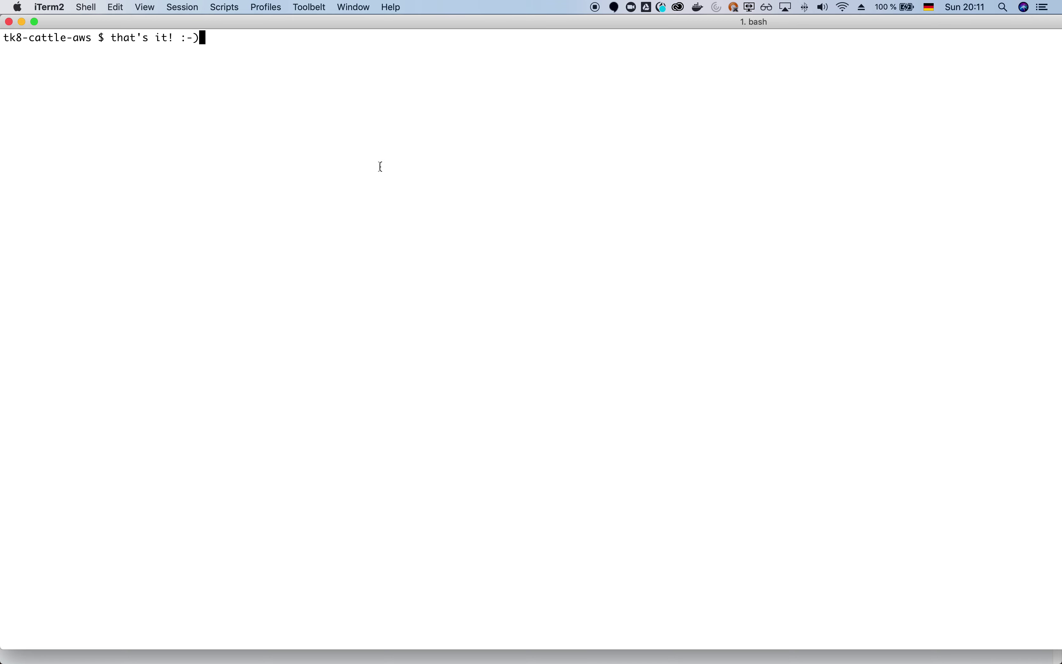
Replace the note at the iTerm2 prompt with "it needs about 4 minutes to finish!".
{"action": "key", "text": "BackSpace"}
{"action": "key", "text": "BackSpace"}
{"action": "key", "text": "BackSpace"}
{"action": "key", "text": "BackSpace"}
{"action": "key", "text": "BackSpace"}
{"action": "key", "text": "BackSpace"}
{"action": "key", "text": "BackSpace"}
{"action": "key", "text": "BackSpace"}
{"action": "key", "text": "BackSpace"}
{"action": "key", "text": "BackSpace"}
{"action": "key", "text": "BackSpace"}
{"action": "type", "text": "it needs about 4 mi"}
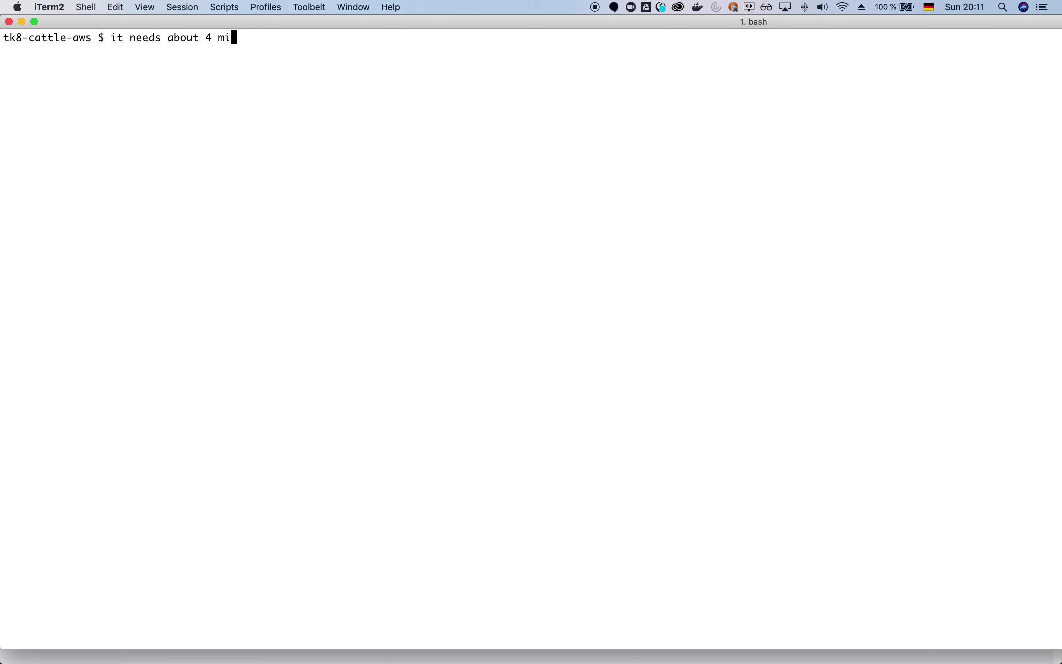
{"action": "type", "text": "nutes to finish"}
{"action": "key", "text": "BackSpace"}
{"action": "type", "text": "!"}
Switch to Chrome, review the cattle-aws-demo2 cluster configuration as YAML down to its name entry, and leave the editor without saving.
{"action": "key", "text": "super+Tab"}
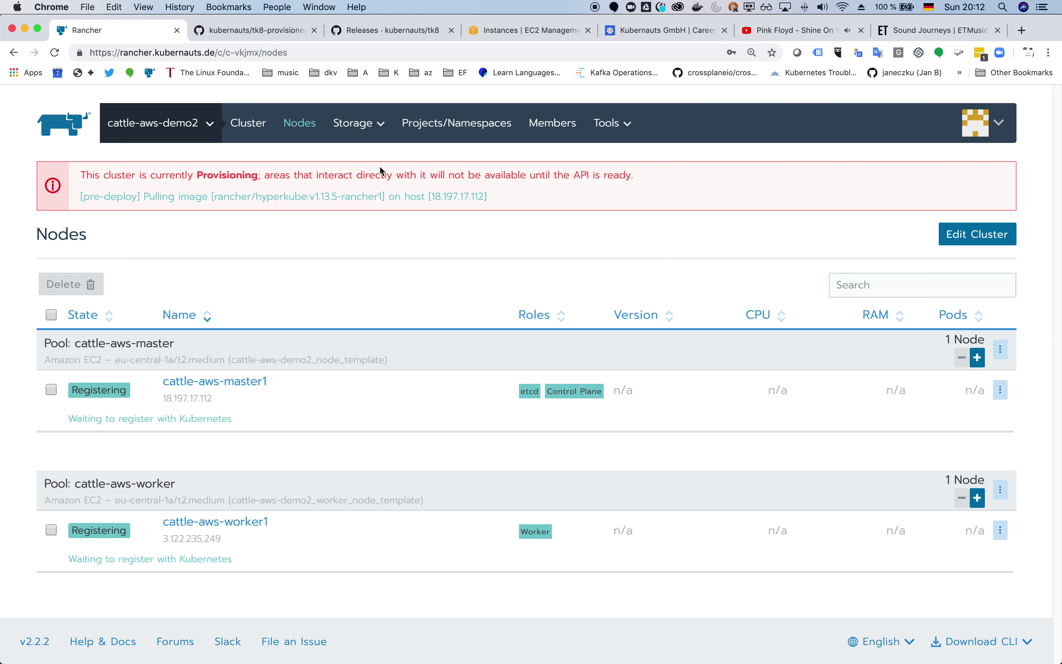
{"action": "left_click", "coordinate": [972, 240]}
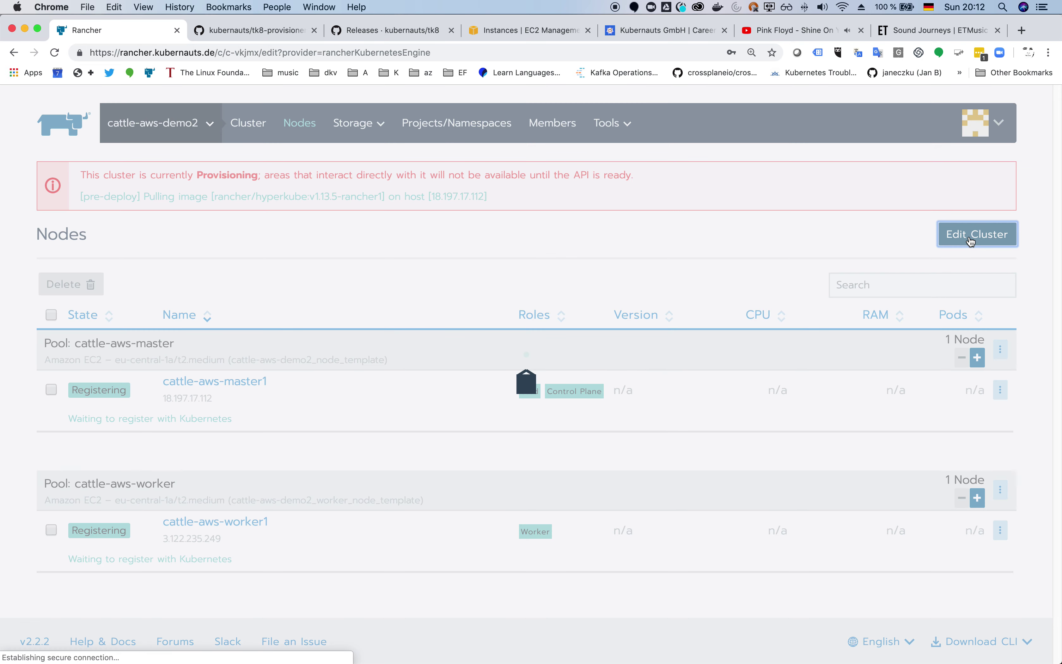
{"action": "scroll", "coordinate": [377, 411], "scroll_direction": "down", "scroll_amount": 1}
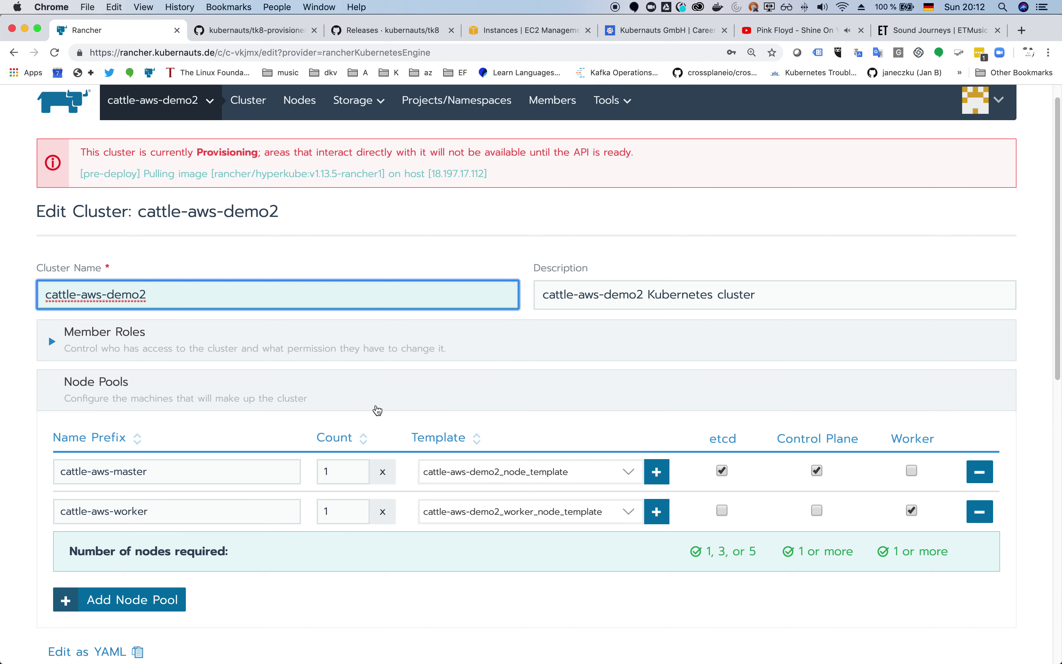
{"action": "scroll", "coordinate": [377, 411], "scroll_direction": "down", "scroll_amount": 5}
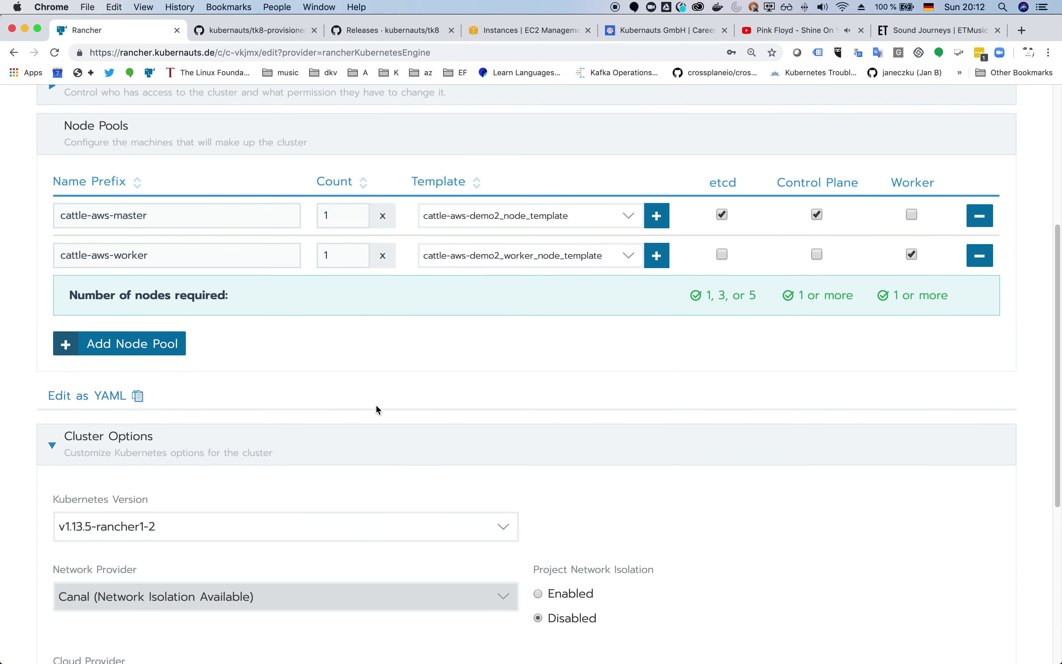
{"action": "left_click", "coordinate": [94, 397]}
{"action": "scroll", "coordinate": [307, 421], "scroll_direction": "down", "scroll_amount": 9}
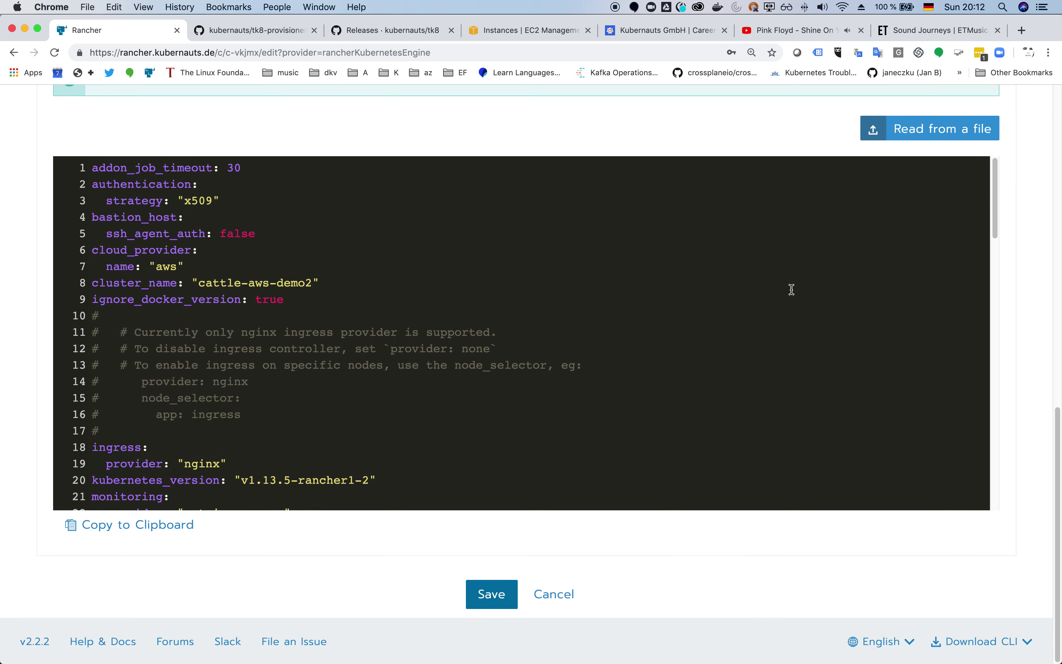
{"action": "left_click_drag", "start_coordinate": [995, 195], "coordinate": [942, 477]}
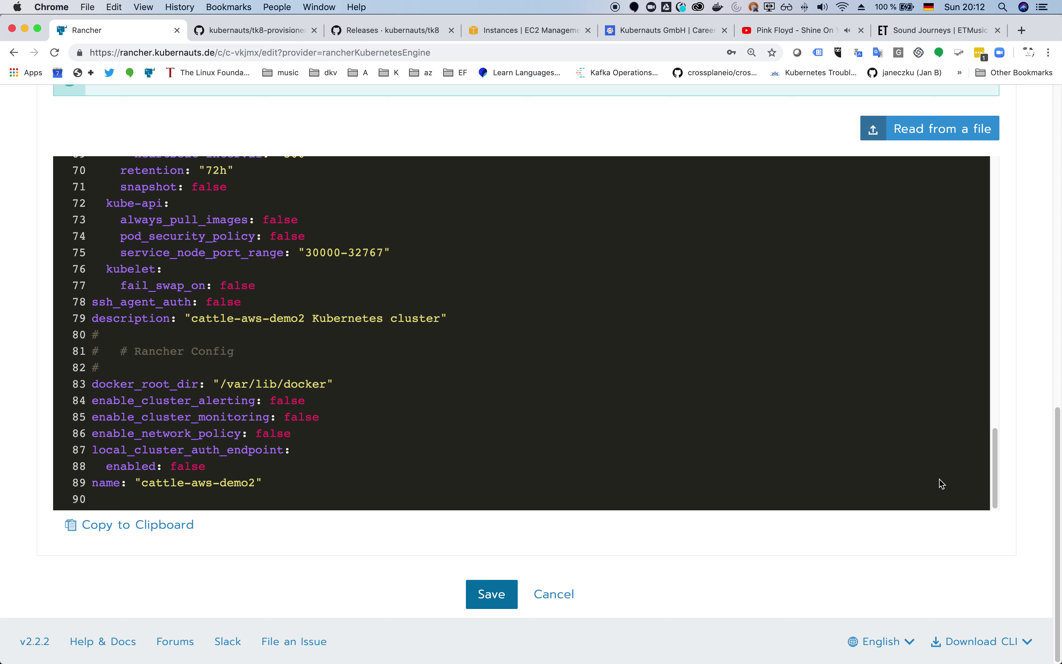
{"action": "left_click_drag", "start_coordinate": [93, 487], "coordinate": [268, 487]}
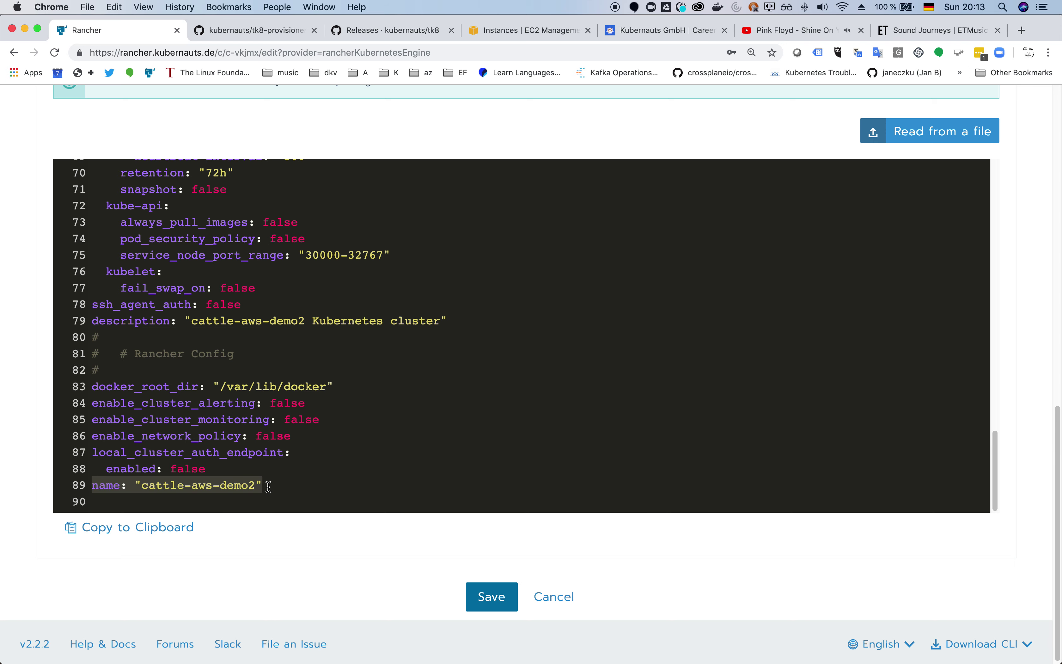
{"action": "left_click", "coordinate": [547, 596]}
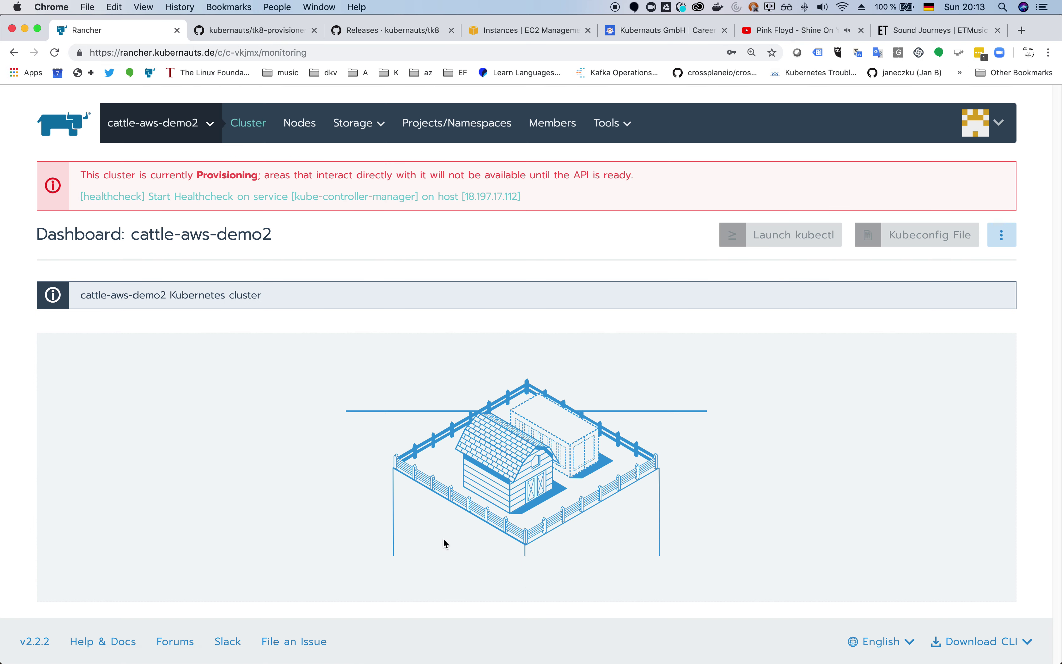
Return to the global cluster list and read the provisioning status message of cattle-aws-demo2.
{"action": "left_click", "coordinate": [174, 131]}
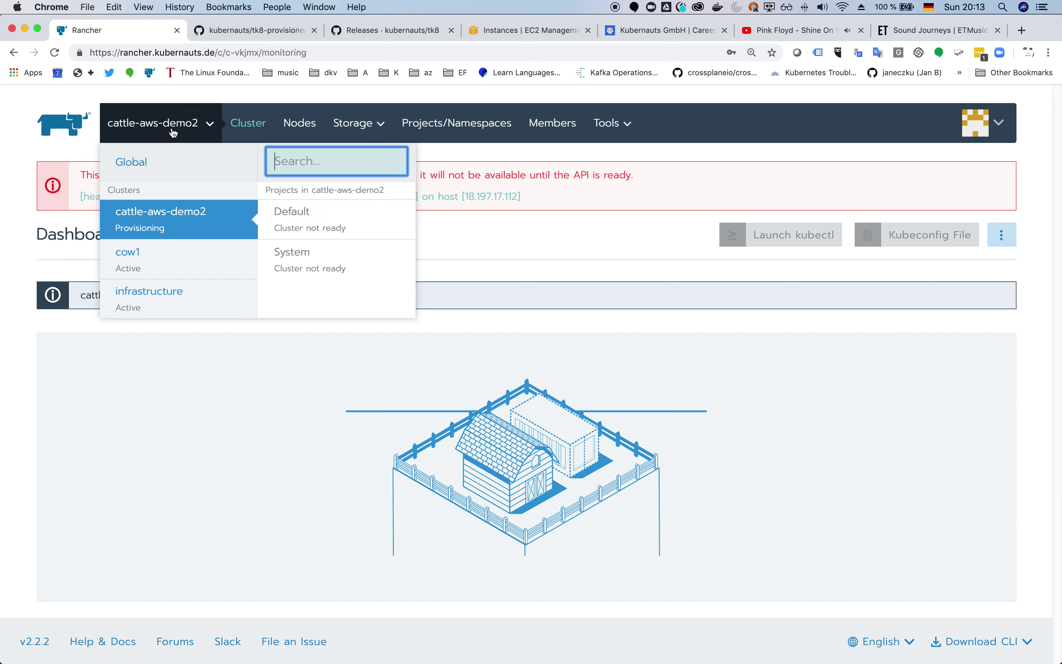
{"action": "left_click", "coordinate": [164, 162]}
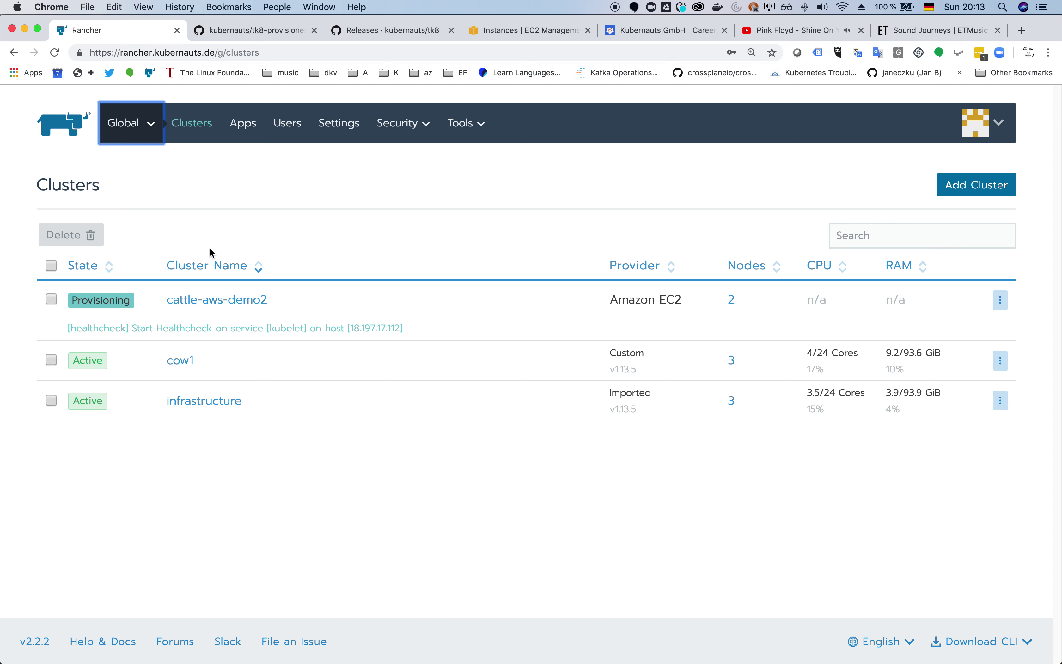
{"action": "mouse_move", "coordinate": [406, 329]}
{"action": "left_mouse_down"}
{"action": "mouse_move", "coordinate": [69, 330]}
{"action": "mouse_move", "coordinate": [180, 330]}
{"action": "left_mouse_up"}
{"action": "triple_click", "coordinate": [180, 330]}
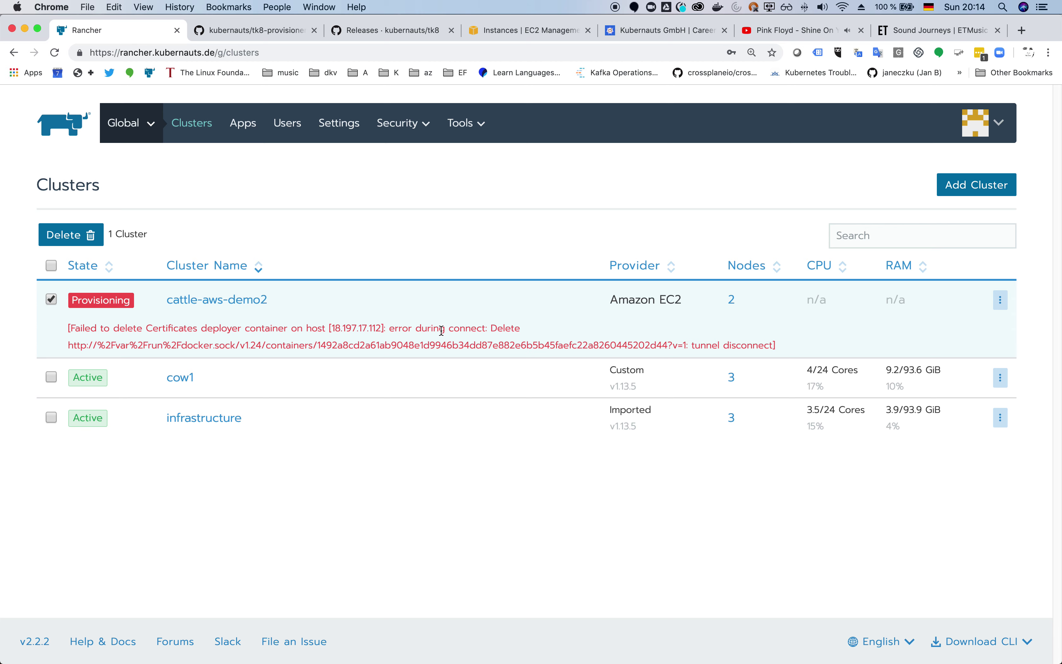
Dismiss the cluster error notification and open the cattle-aws-demo2 dashboard.
{"action": "left_click", "coordinate": [257, 303]}
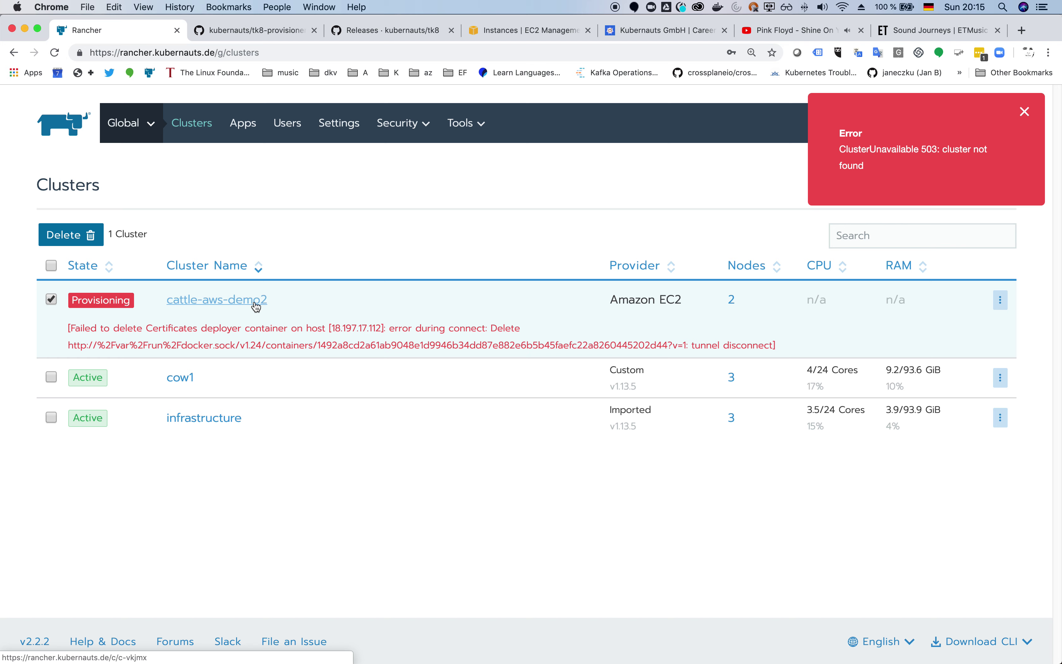
{"action": "left_click", "coordinate": [1025, 111]}
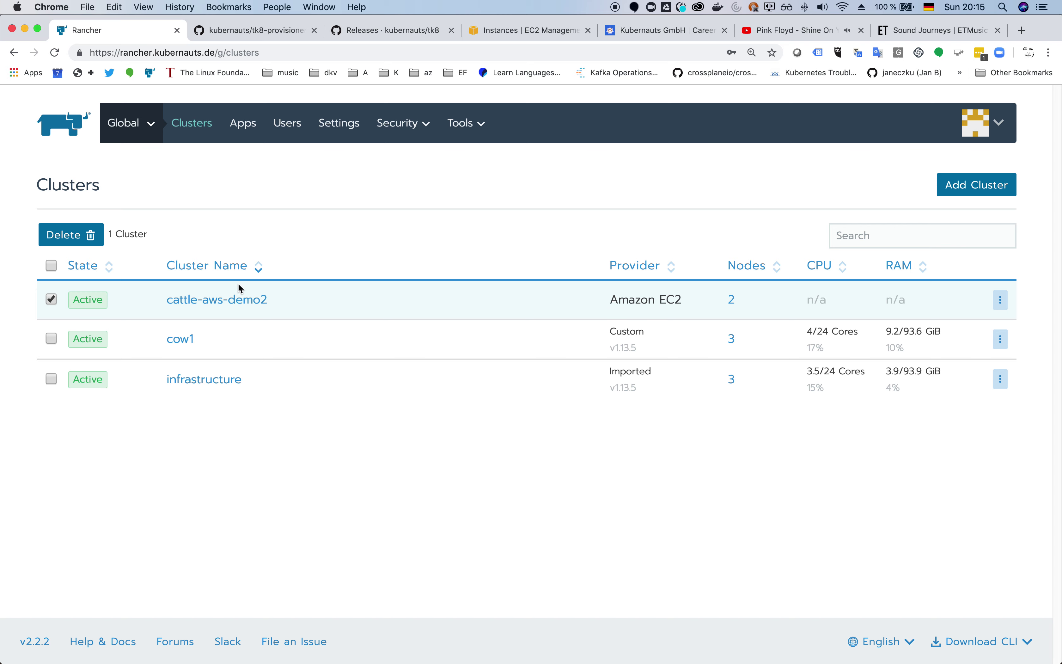
{"action": "left_click", "coordinate": [235, 307]}
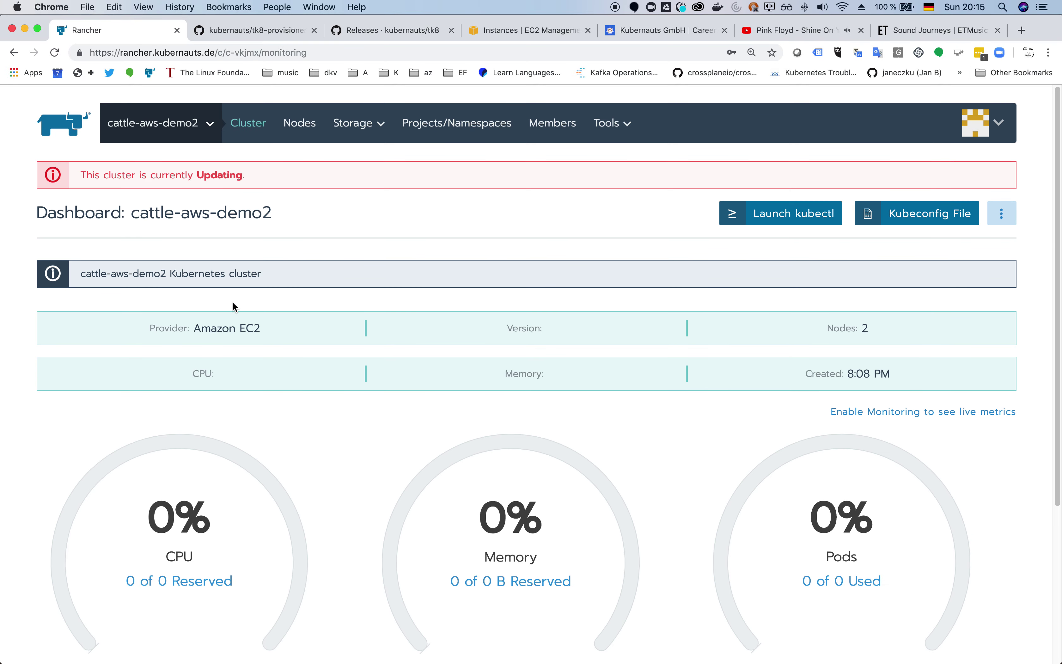
Check cattle-aws-demo2 in the global cluster list and switch back to the iTerm2 terminal.
{"action": "left_click", "coordinate": [151, 137]}
{"action": "left_click", "coordinate": [147, 163]}
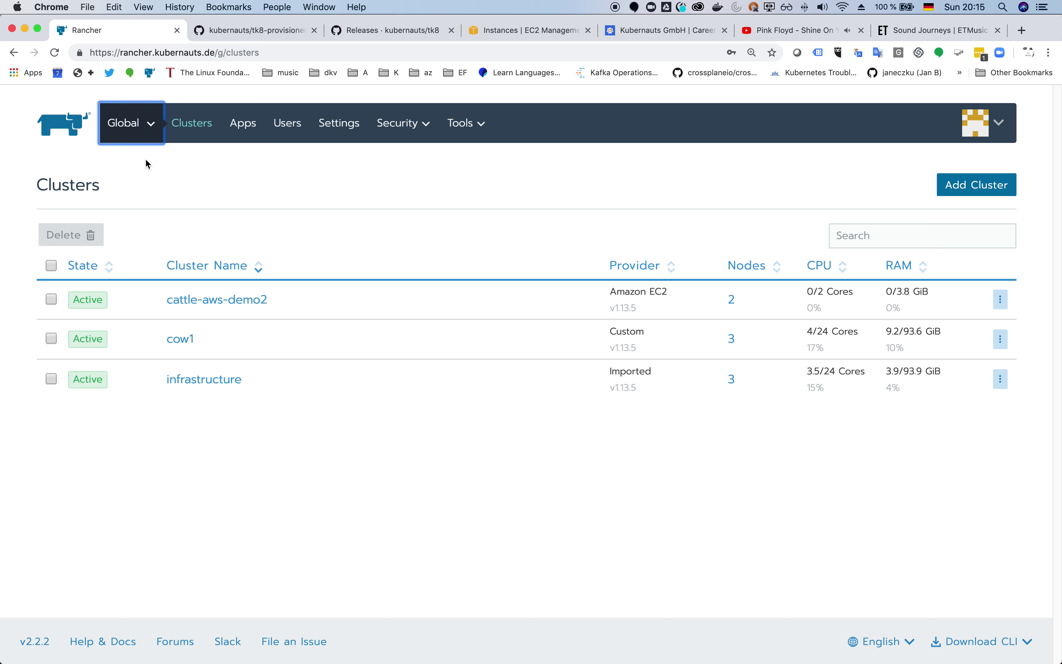
{"action": "key", "text": "super+Tab"}
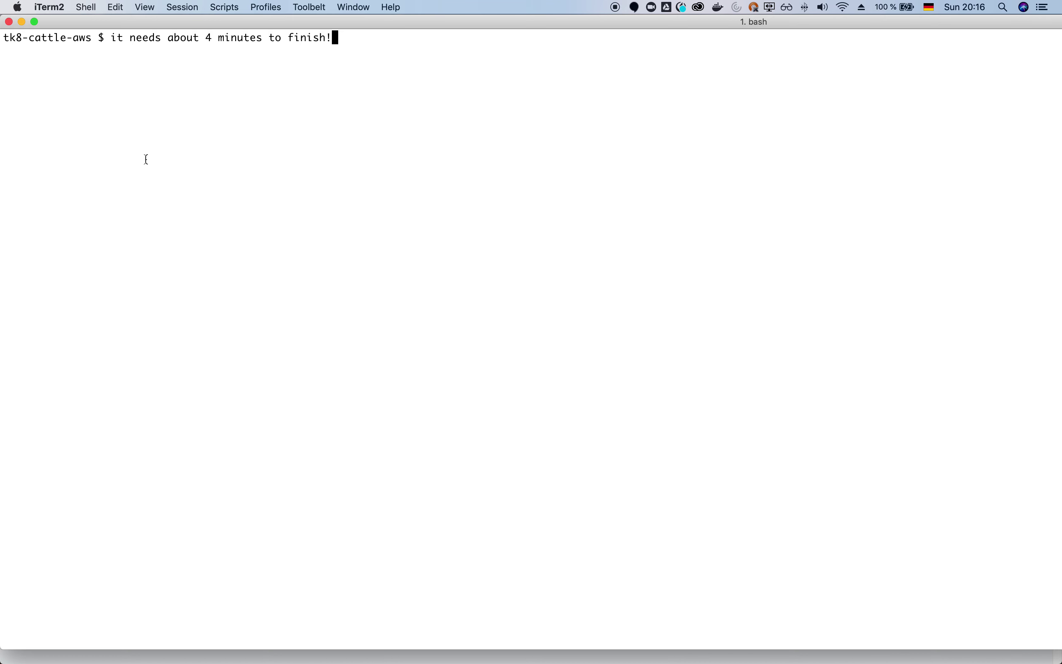
Finish the terminal note "it needs about 4 minutes to finish! ;-)" and add the note "let's see if it works :-)".
{"action": "type", "text": ";-)"}
{"action": "key", "text": "Return"}
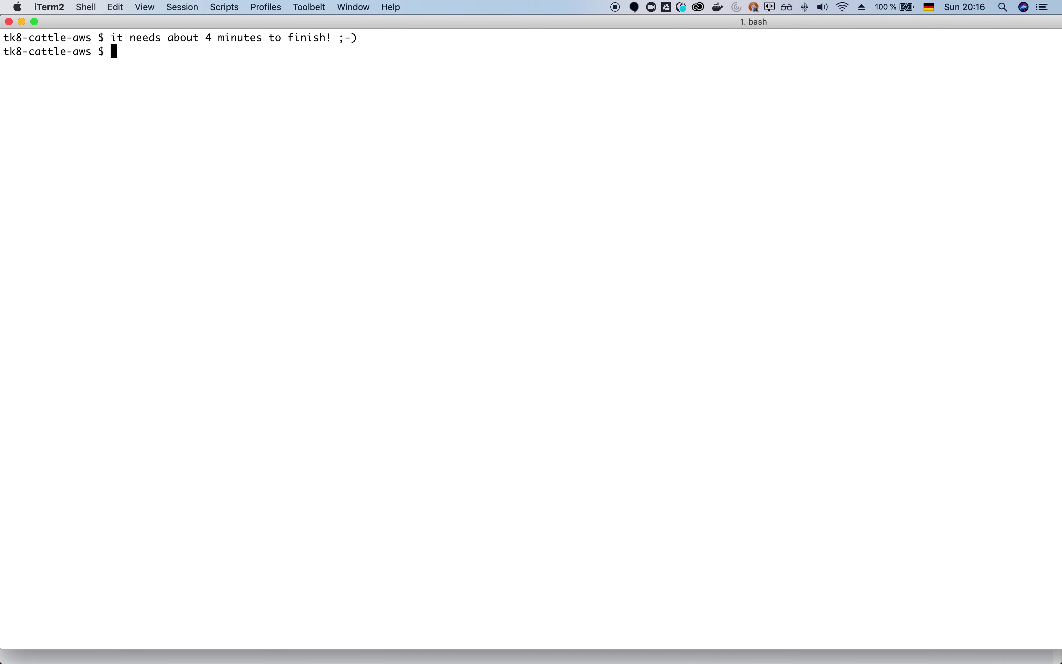
{"action": "type", "text": "let's see if it works "}
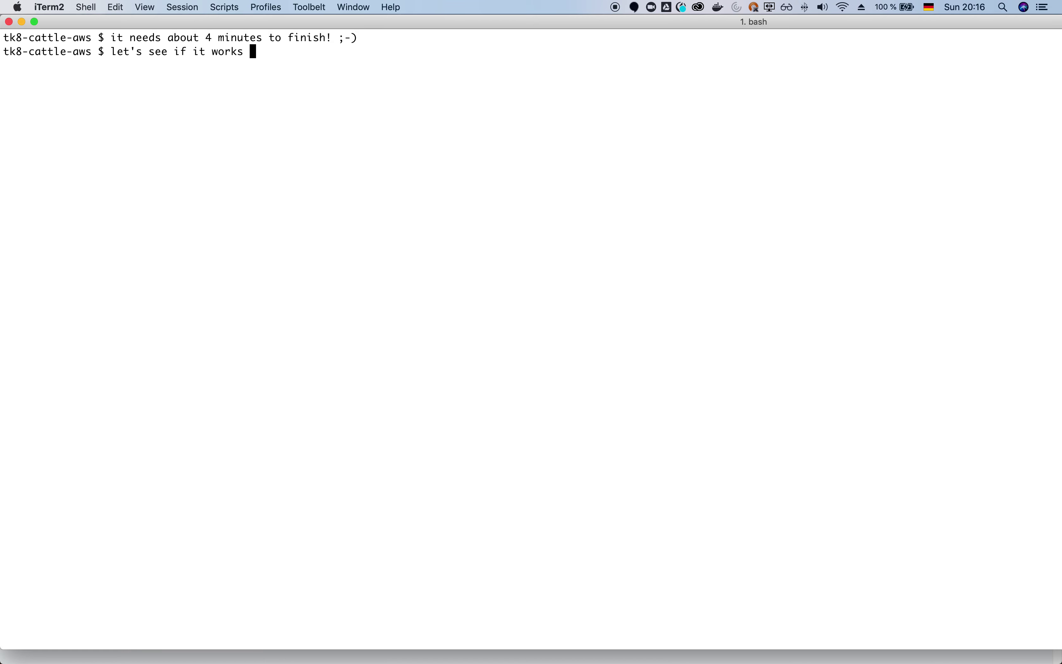
{"action": "type", "text": ":-)"}
Switch to Chrome, list the nodes of cattle-aws-demo2 with "k get nodes" in its kubectl shell, and close the shell.
{"action": "key", "text": "super+Tab"}
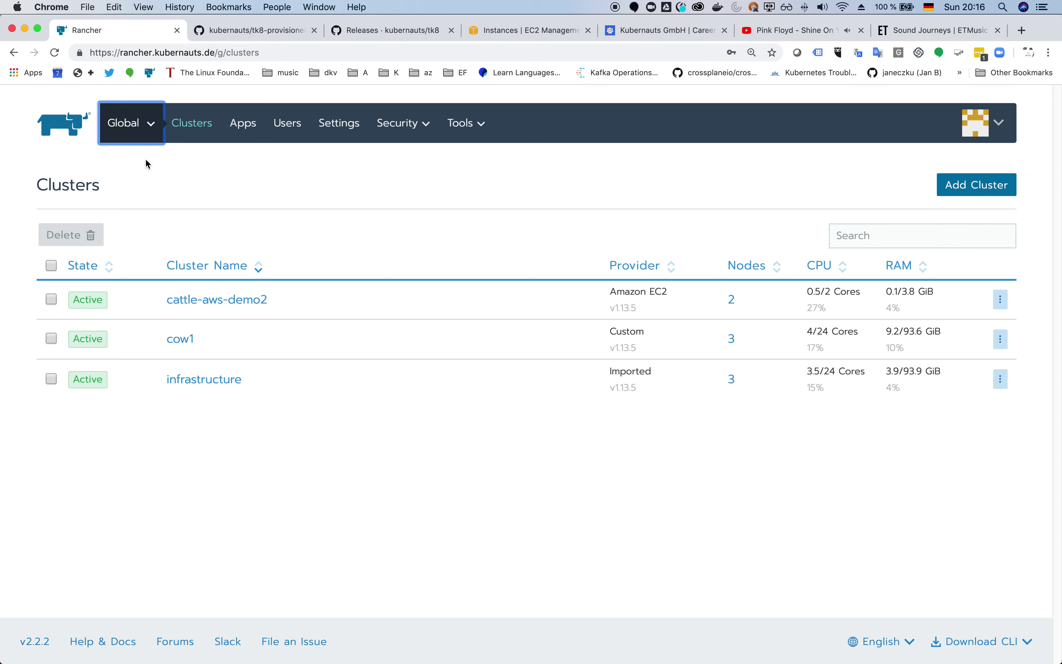
{"action": "left_click", "coordinate": [197, 301]}
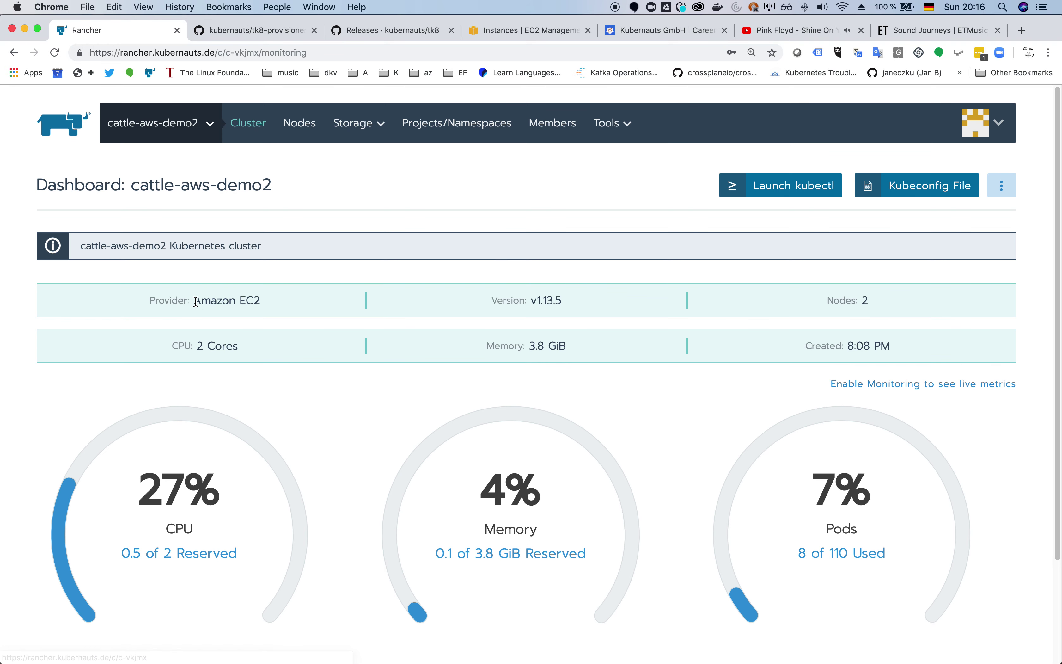
{"action": "left_click", "coordinate": [797, 190]}
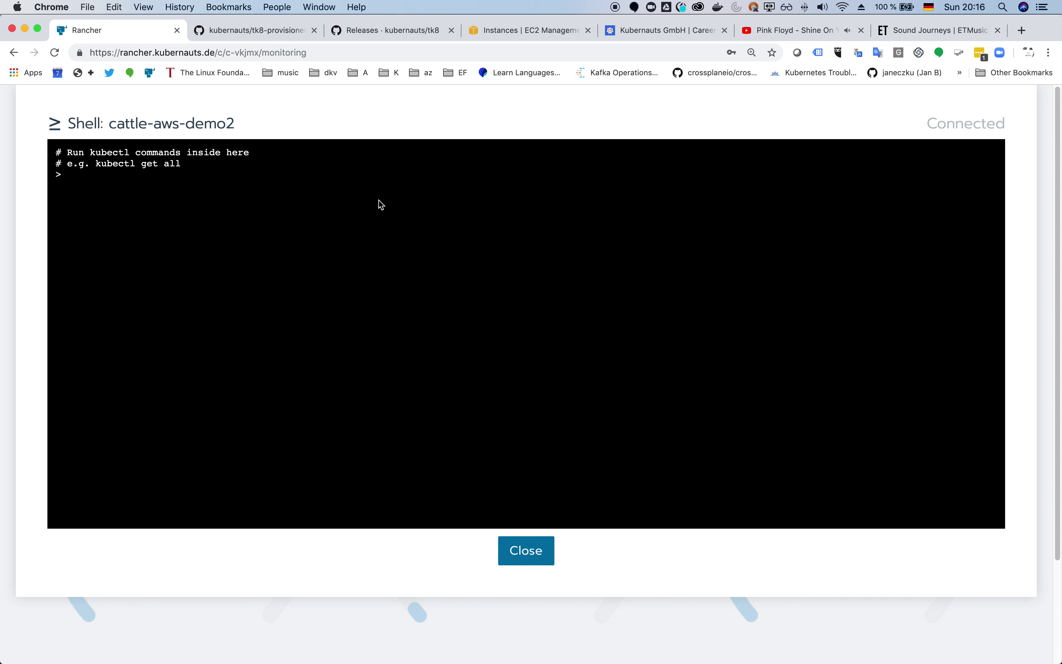
{"action": "type", "text": "k get nodes"}
{"action": "key", "text": "Return"}
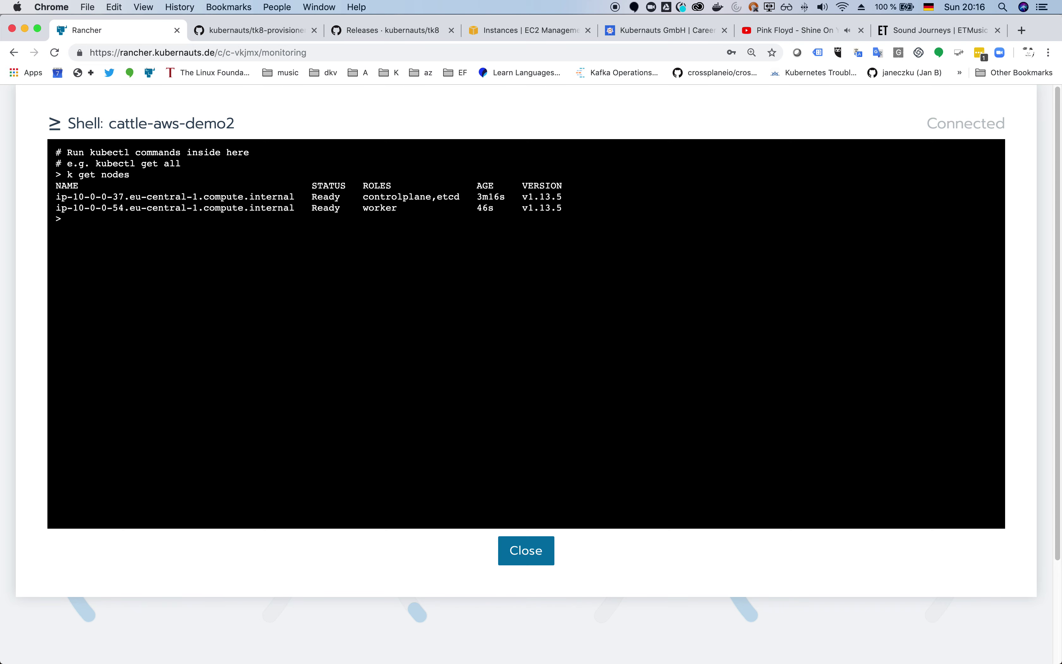
{"action": "type", "text": ":-)"}
{"action": "left_click", "coordinate": [525, 552]}
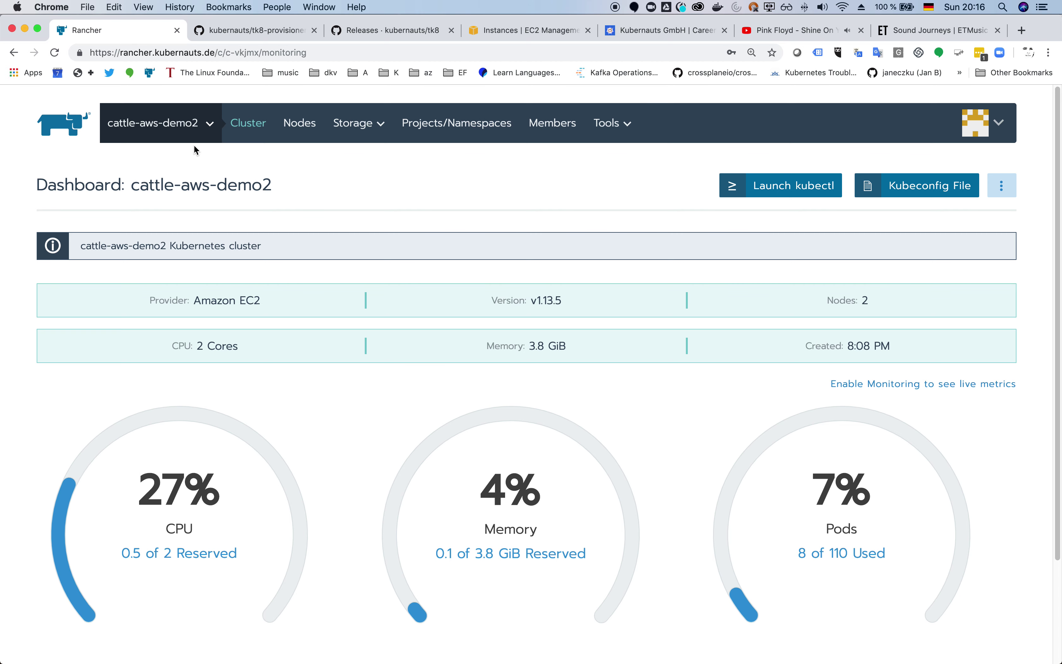
Return to the global cluster list and highlight the provider name in the cattle-aws-demo2 row.
{"action": "left_click", "coordinate": [159, 132]}
{"action": "left_click", "coordinate": [146, 159]}
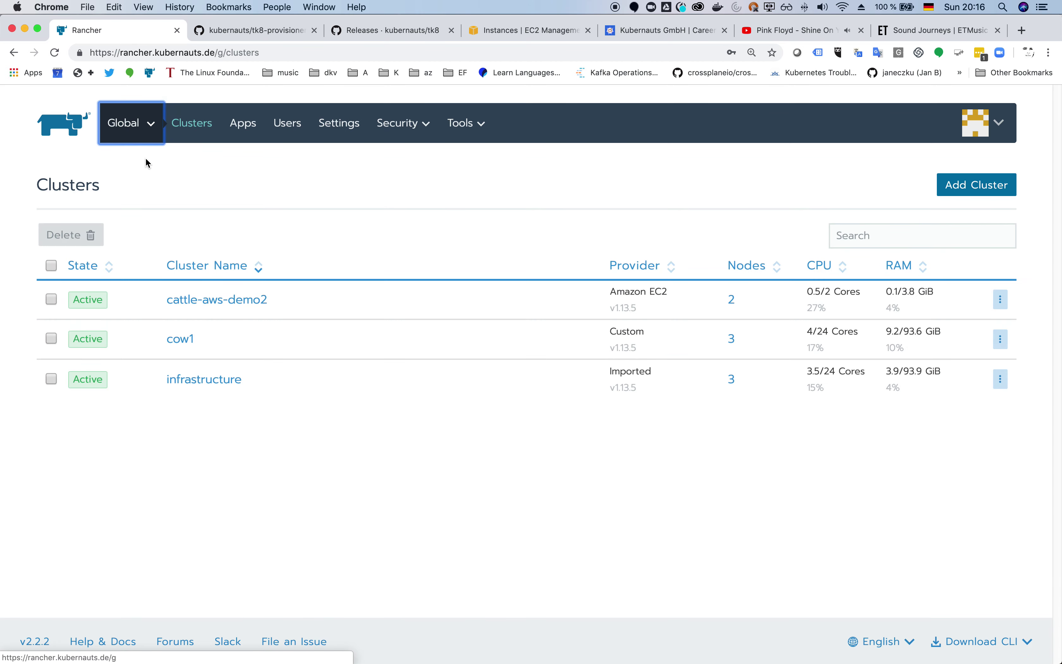
{"action": "left_click_drag", "start_coordinate": [600, 298], "coordinate": [677, 298]}
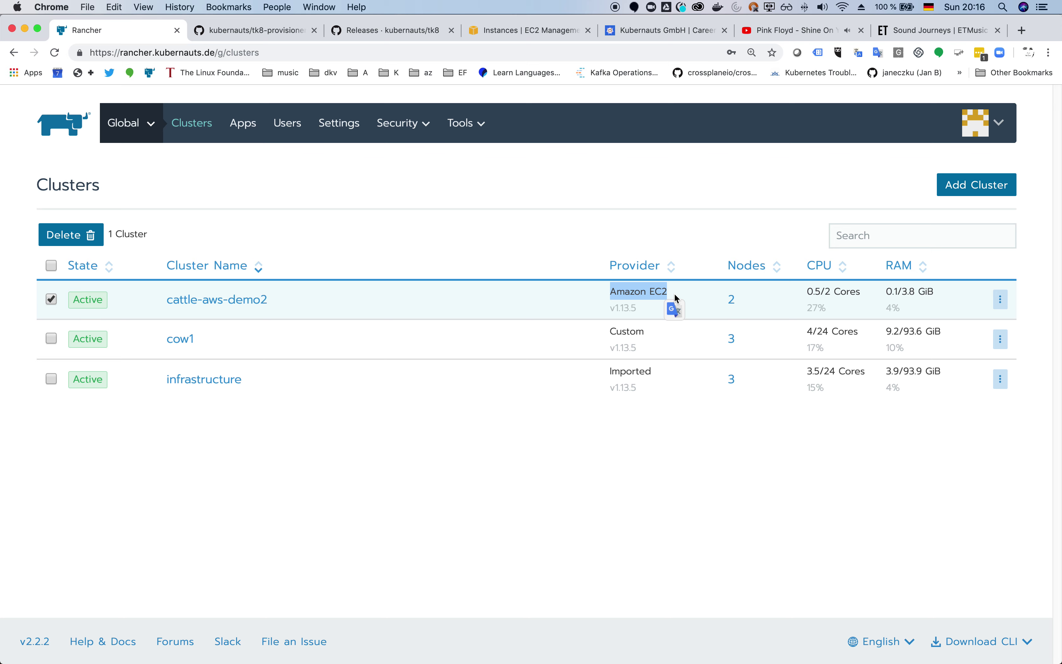
Switch to iTerm2 and enter the closing notes "was that easy?" and "No, it's brilliant!" on separate prompt lines.
{"action": "key", "text": "super+Tab"}
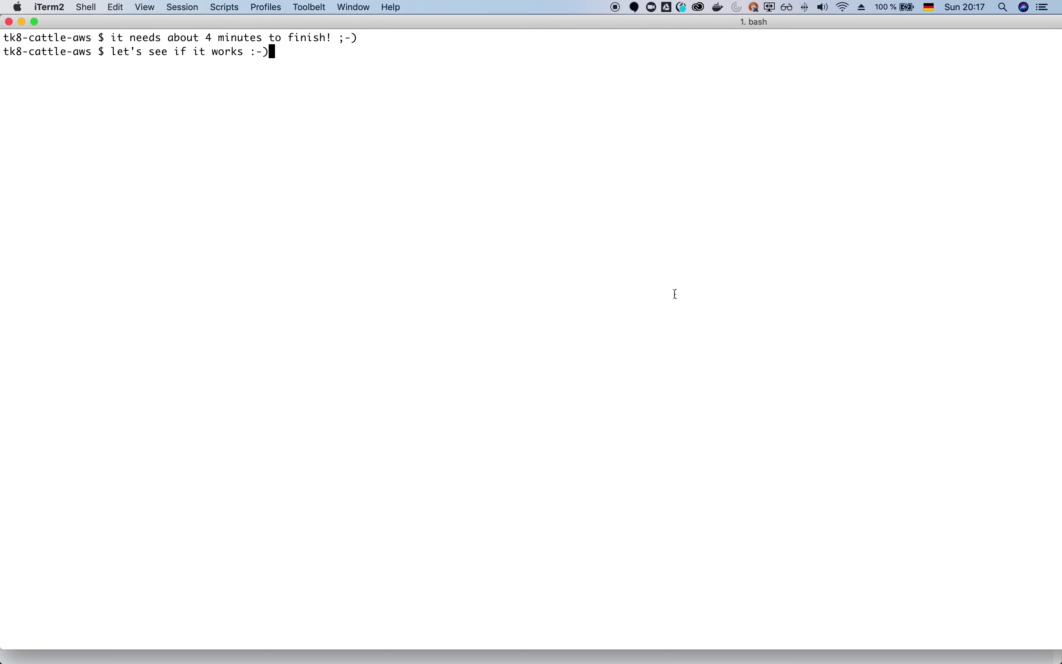
{"action": "key", "text": "Return"}
{"action": "type", "text": "was that"}
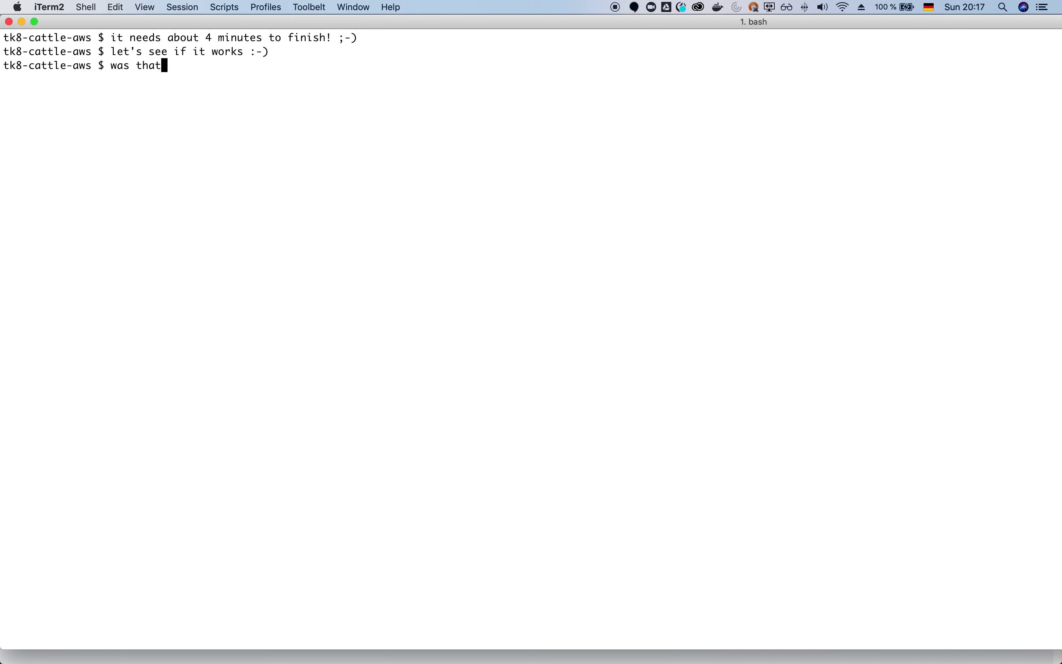
{"action": "type", "text": " easy?"}
{"action": "key", "text": "Return"}
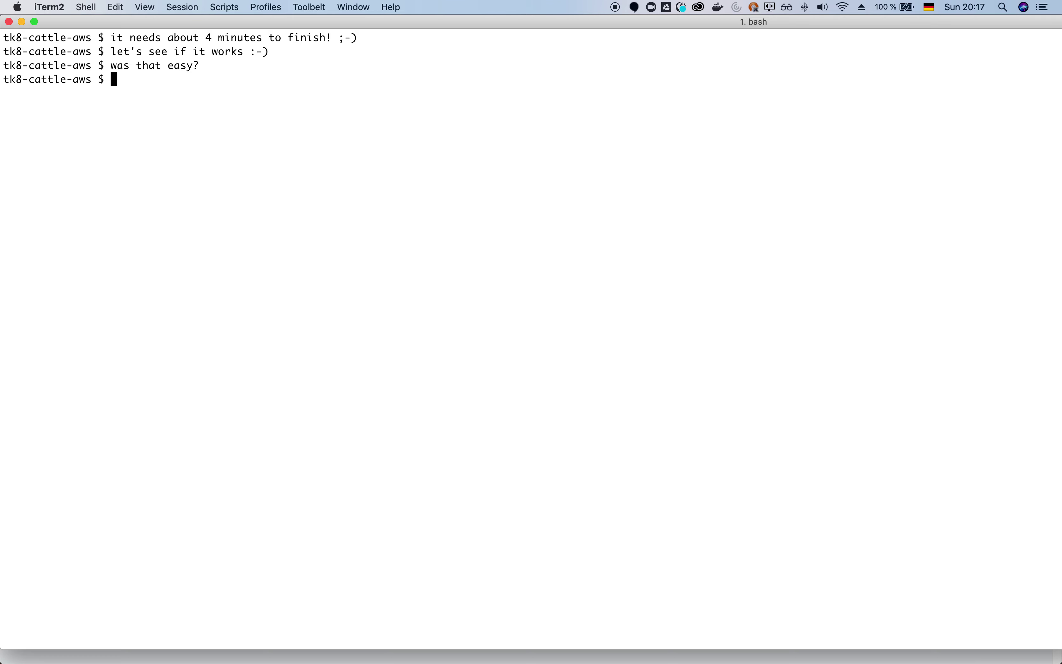
{"action": "type", "text": "No, it's brilliant!"}
{"action": "key", "text": "Return"}
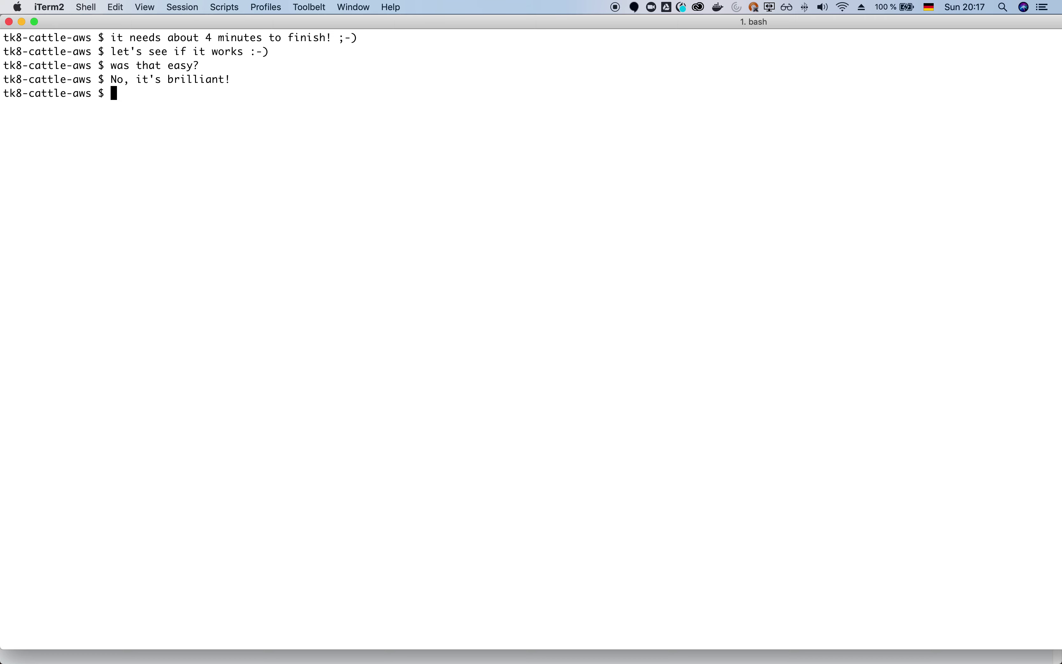
Recall the cattle-aws install command, change it to "tk8 cluster destroy cattle-aws", and run it.
{"action": "type", "text": "tk8 cluster install cattle-aws"}
{"action": "key", "text": "ctrl+u"}
{"action": "type", "text": "c"}
{"action": "key", "text": "Up"}
{"action": "key", "text": "Left"}
{"action": "key", "text": "Left"}
{"action": "key", "text": "Left"}
{"action": "key", "text": "Left"}
{"action": "key", "text": "Left"}
{"action": "key", "text": "Left"}
{"action": "key", "text": "Left"}
{"action": "key", "text": "Left"}
{"action": "key", "text": "Left"}
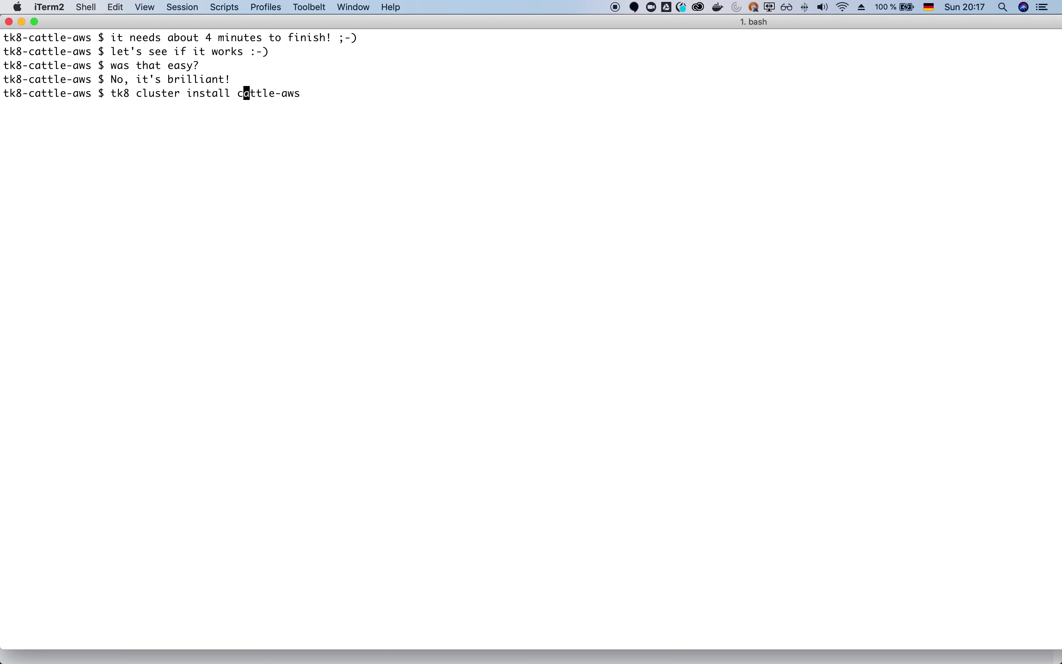
{"action": "key", "text": "Left"}
{"action": "key", "text": "Left"}
{"action": "key", "text": "BackSpace"}
{"action": "key", "text": "BackSpace"}
{"action": "key", "text": "BackSpace"}
{"action": "key", "text": "BackSpace"}
{"action": "key", "text": "BackSpace"}
{"action": "key", "text": "BackSpace"}
{"action": "key", "text": "BackSpace"}
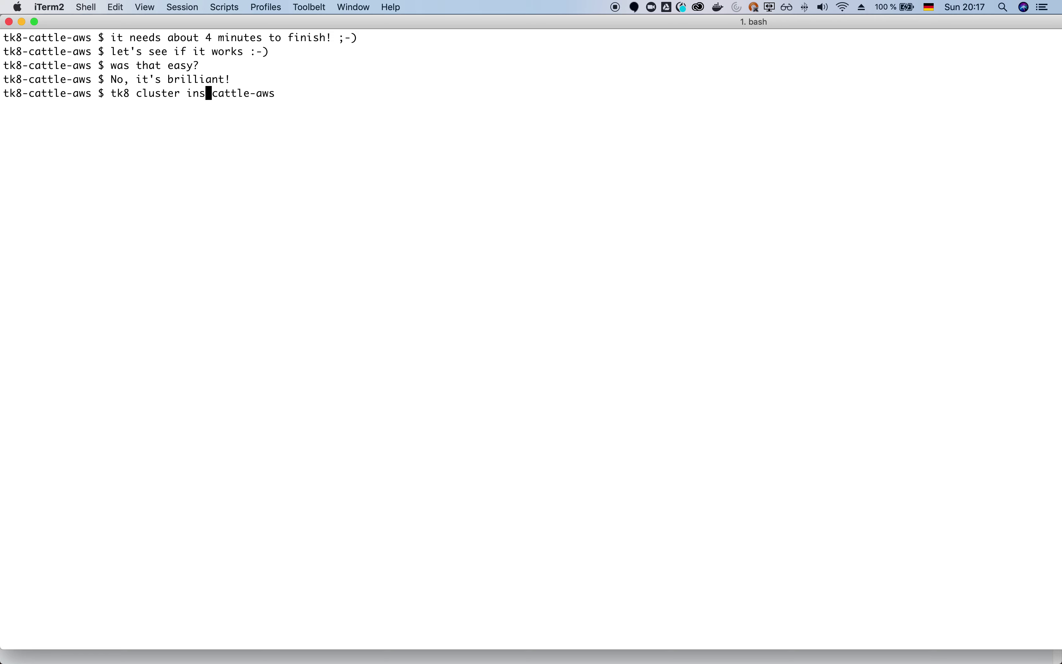
{"action": "type", "text": "destroy"}
{"action": "key", "text": "Return"}
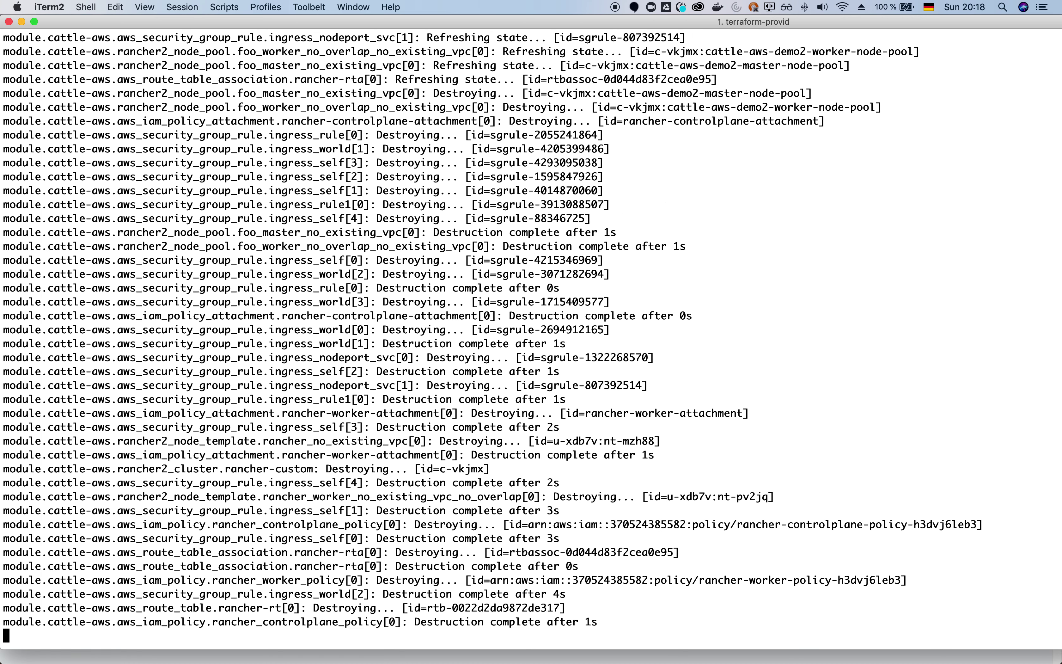
Switch to Chrome and bring up the tk8-provisioner-cattle-aws repository and the kubernauts/tk8 releases page, selecting each page's address.
{"action": "key", "text": "super+Tab"}
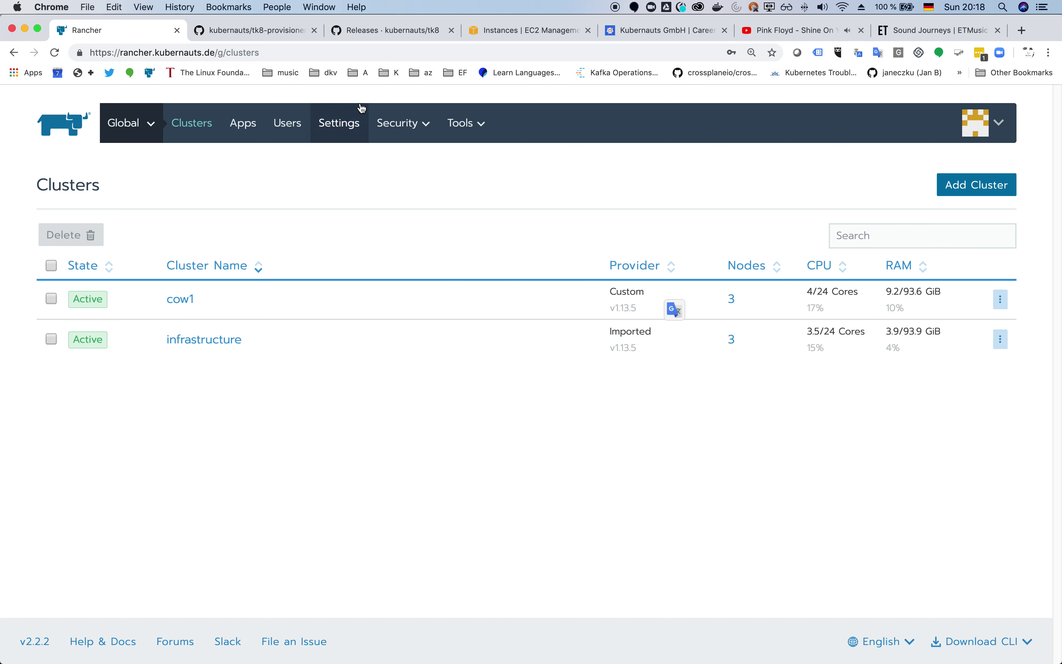
{"action": "left_click", "coordinate": [275, 30]}
{"action": "scroll", "coordinate": [308, 185], "scroll_direction": "up", "scroll_amount": 10}
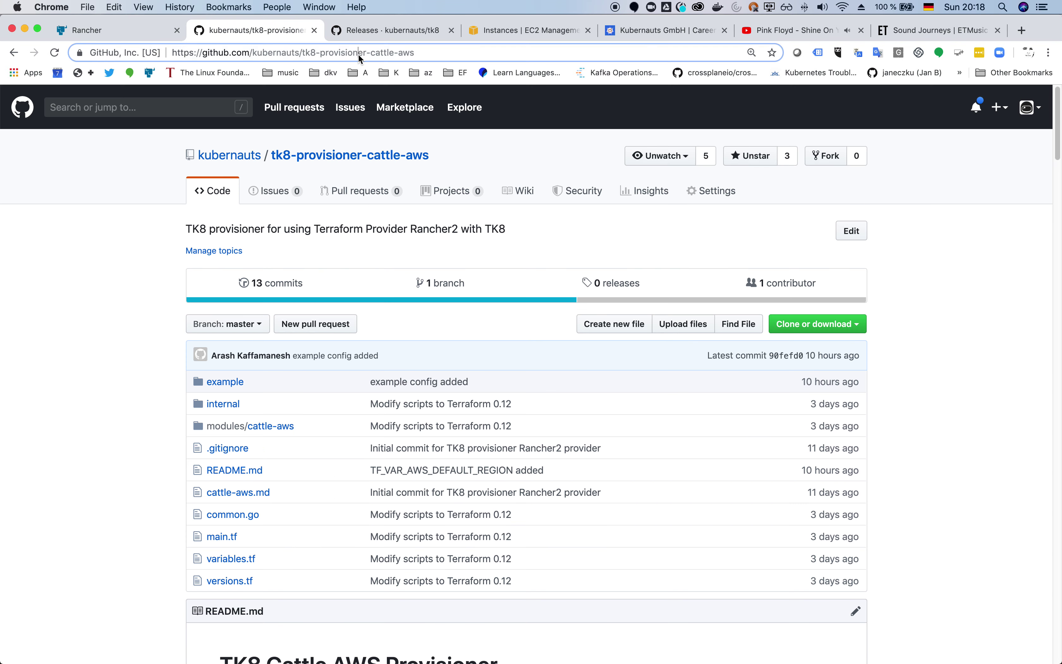
{"action": "left_click", "coordinate": [336, 51]}
{"action": "left_click", "coordinate": [364, 30]}
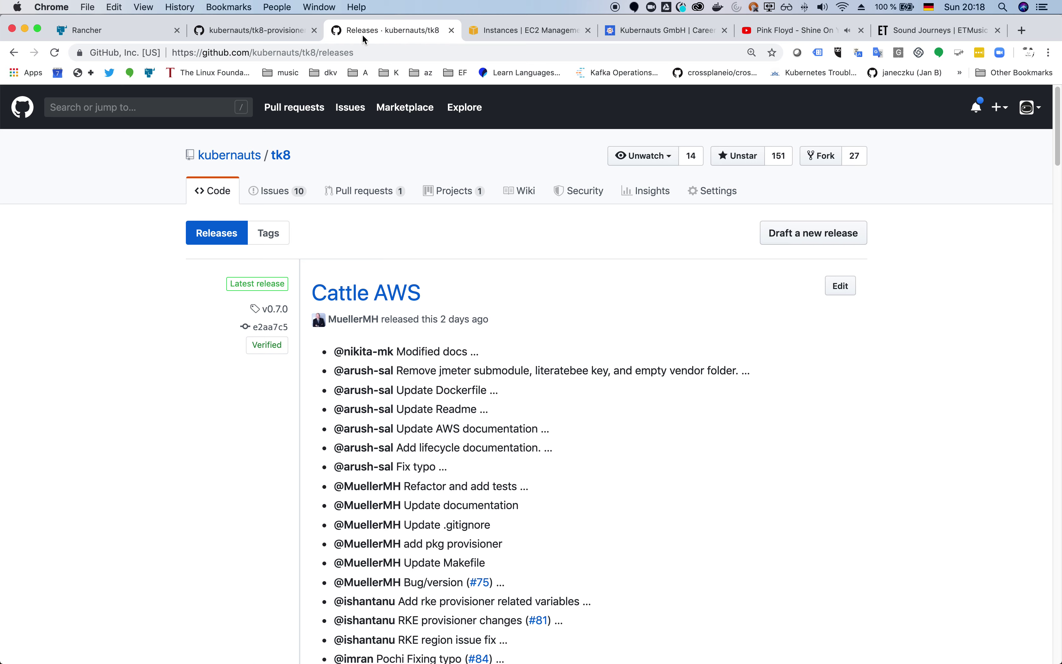
{"action": "left_click", "coordinate": [358, 51]}
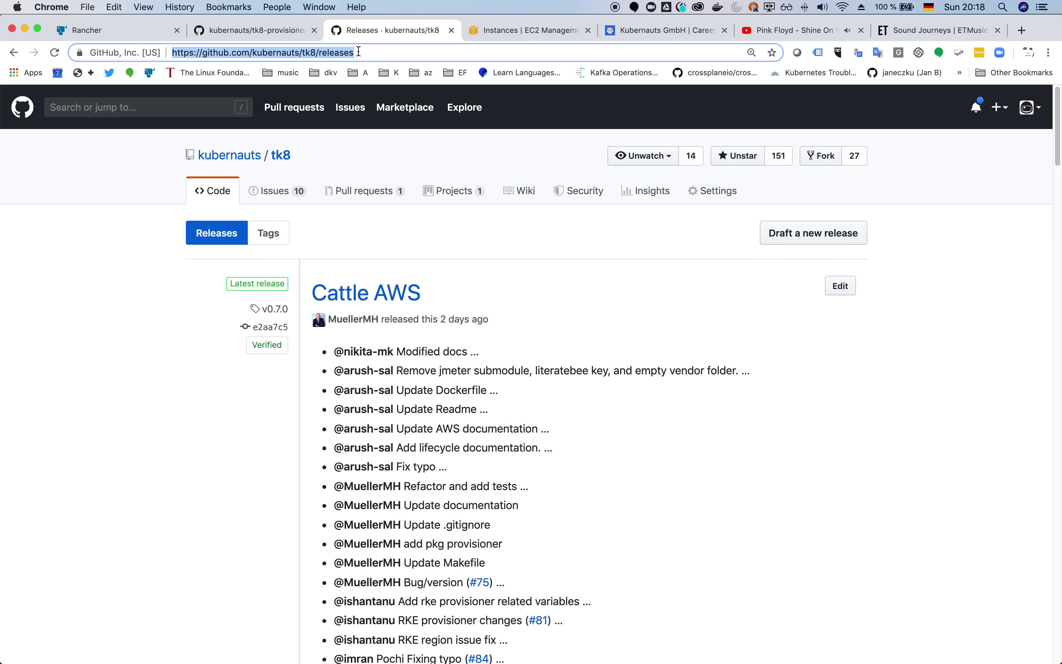